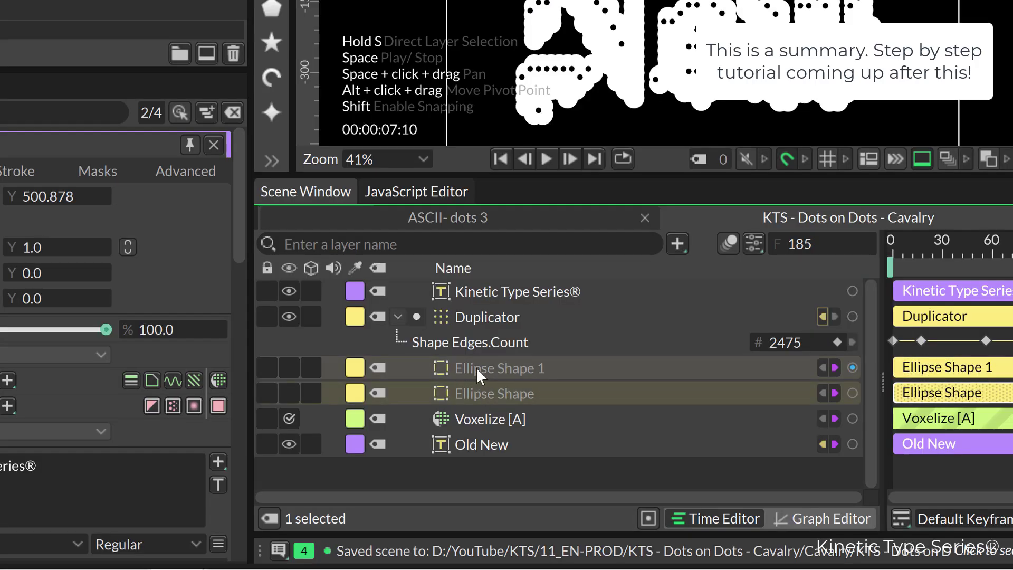
Review the finished Duplicator's input shapes and distribution options, and link the Old New text as its distribution shape.
{"action": "left_click", "coordinate": [485, 316]}
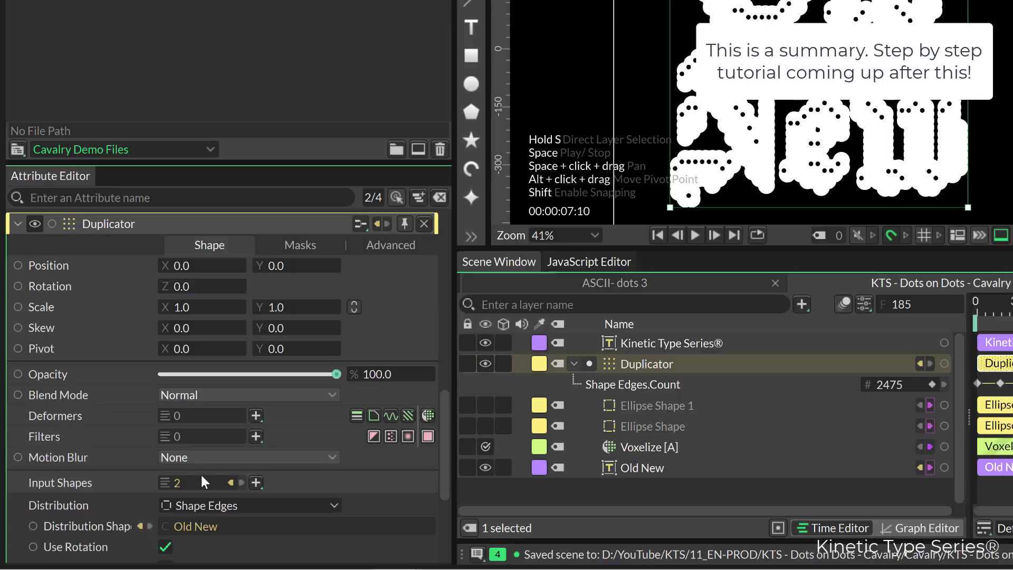
{"action": "scroll", "coordinate": [141, 507], "scroll_direction": "down", "scroll_amount": 3}
{"action": "left_click", "coordinate": [240, 335]}
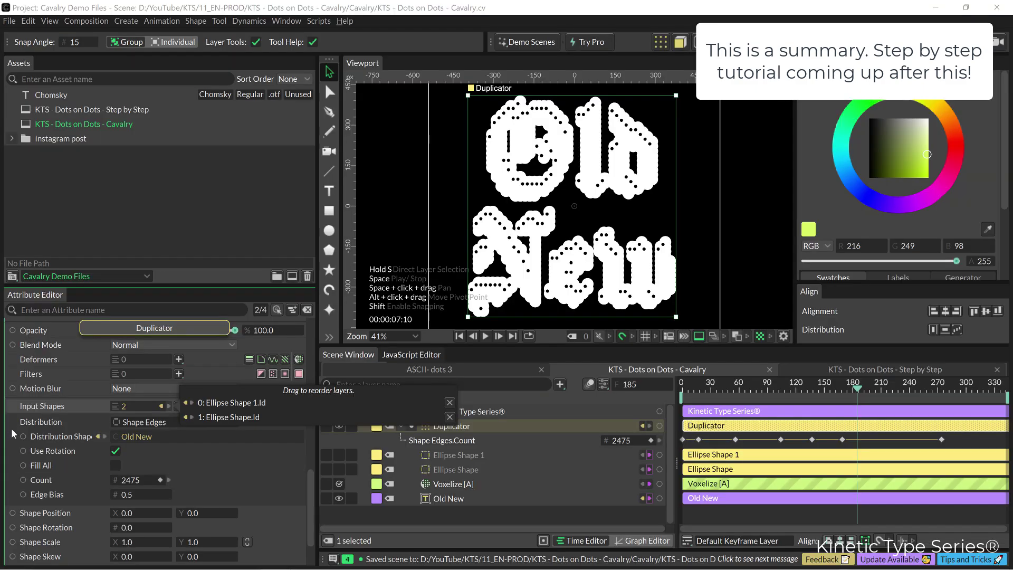
{"action": "left_click", "coordinate": [11, 429]}
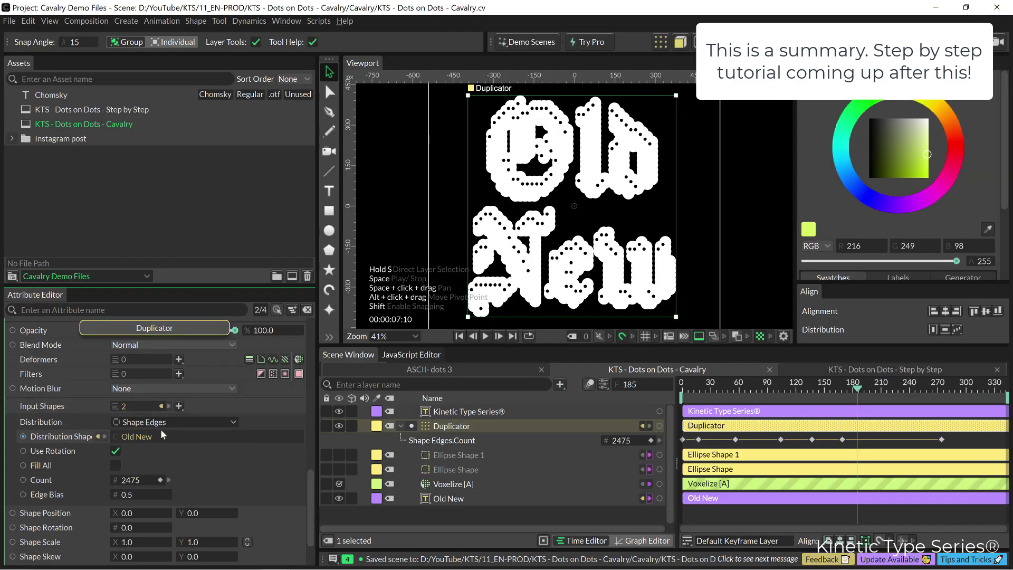
{"action": "left_click", "coordinate": [233, 424]}
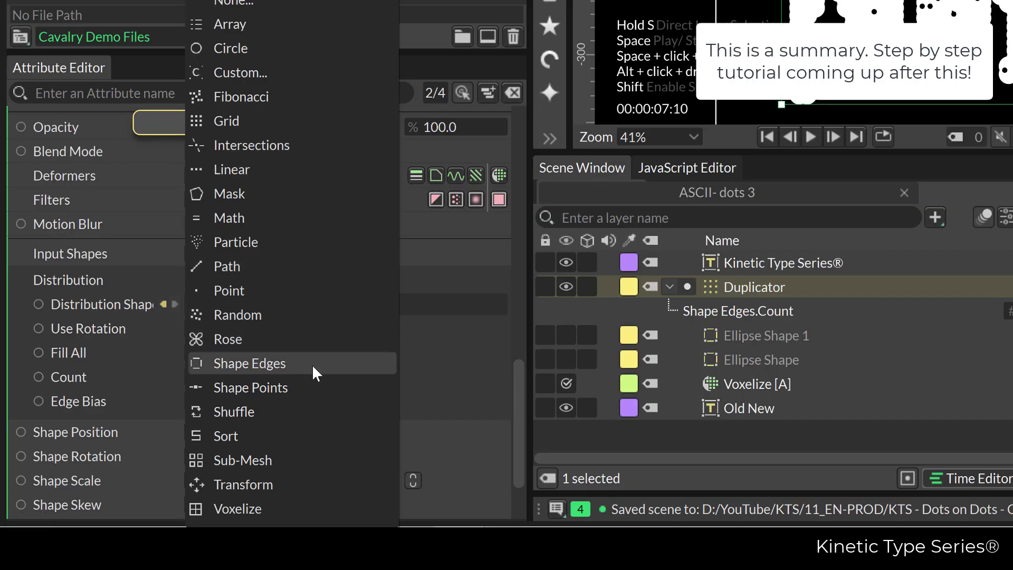
{"action": "left_click", "coordinate": [422, 362]}
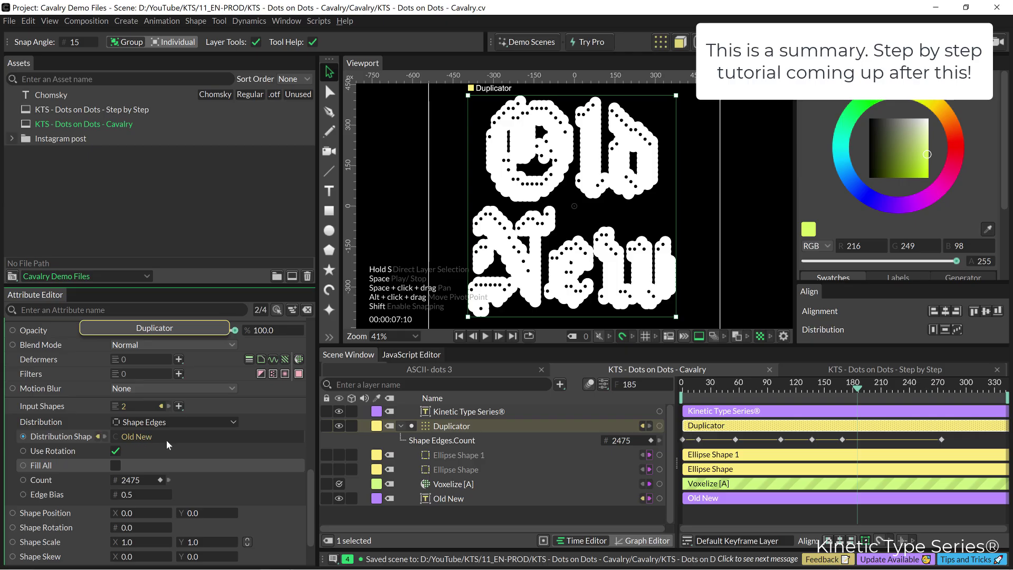
{"action": "left_click_drag", "start_coordinate": [440, 498], "coordinate": [236, 437]}
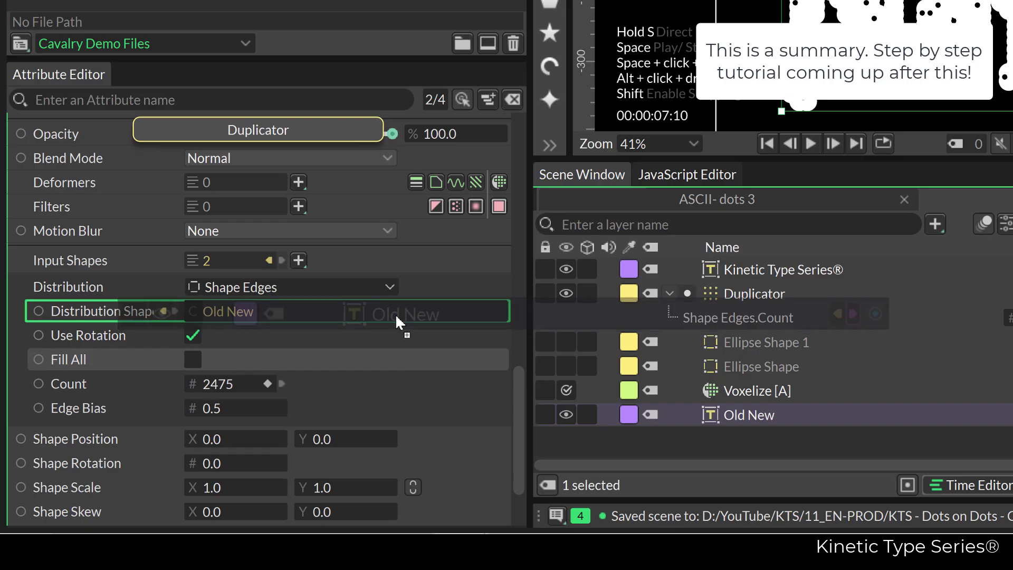
{"action": "left_click_drag", "start_coordinate": [395, 313], "coordinate": [395, 313]}
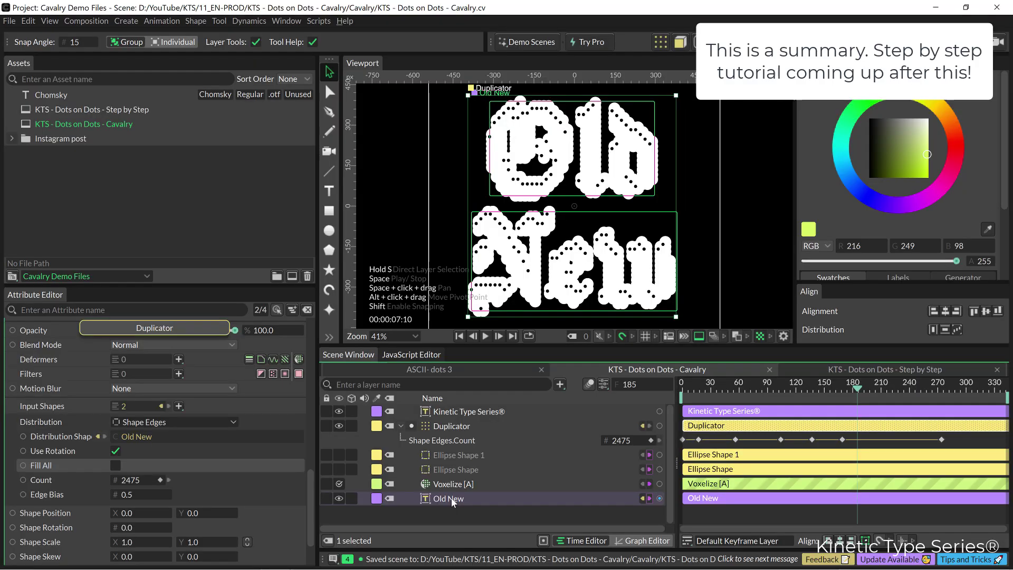
Inspect the Old New text layer's deformer and toggle the Voxelize effect.
{"action": "left_click", "coordinate": [743, 411]}
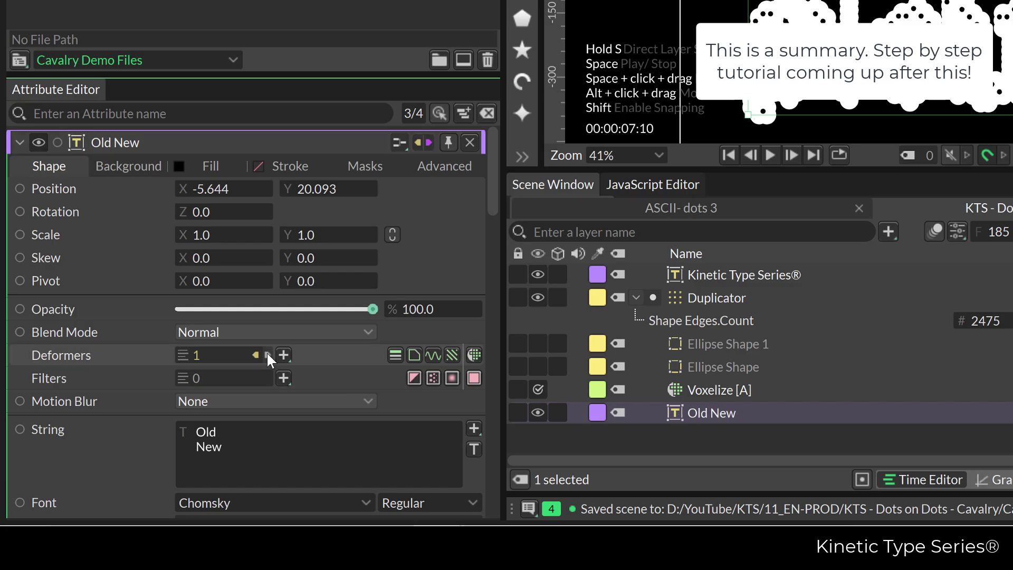
{"action": "left_click", "coordinate": [169, 461]}
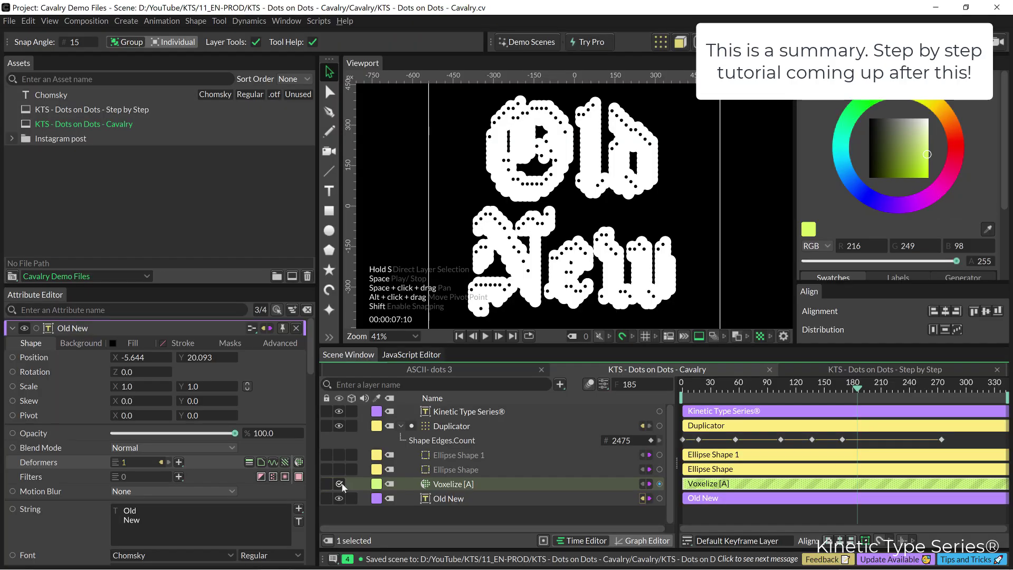
{"action": "left_click", "coordinate": [537, 389]}
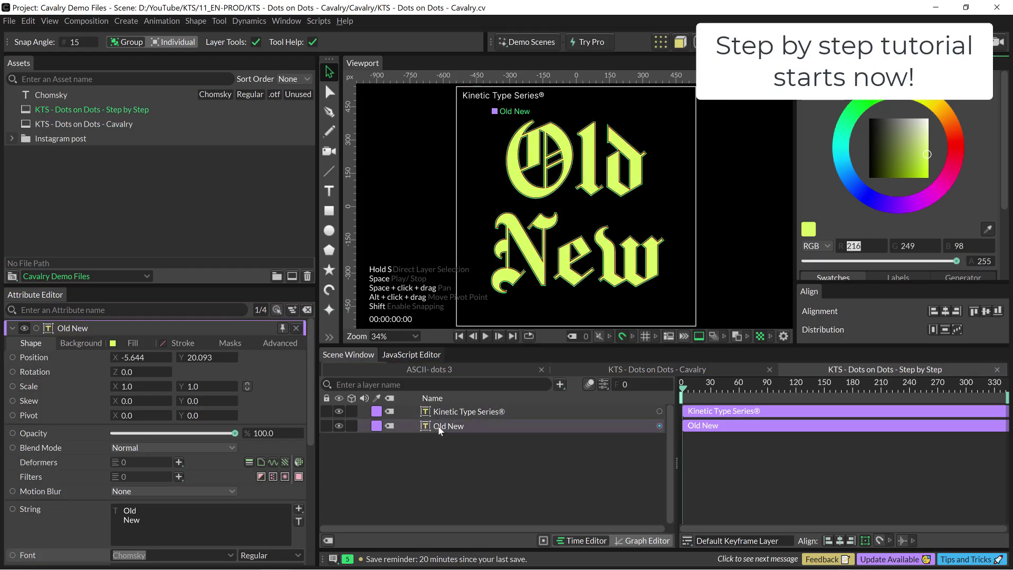
Hide the Old New text layer and add a white ellipse with a width and height radius of 48.
{"action": "left_click", "coordinate": [442, 426]}
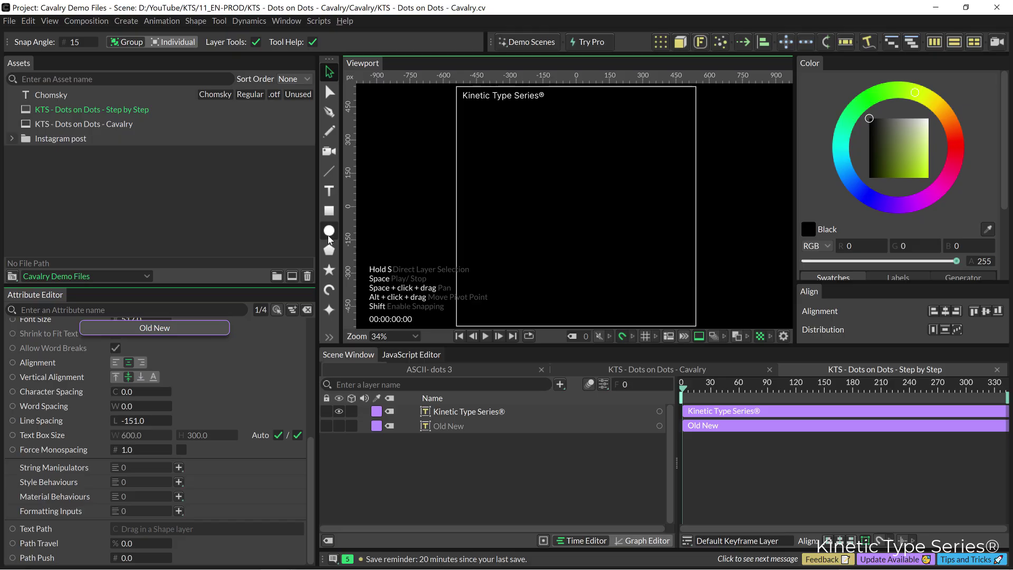
{"action": "left_click", "coordinate": [329, 232]}
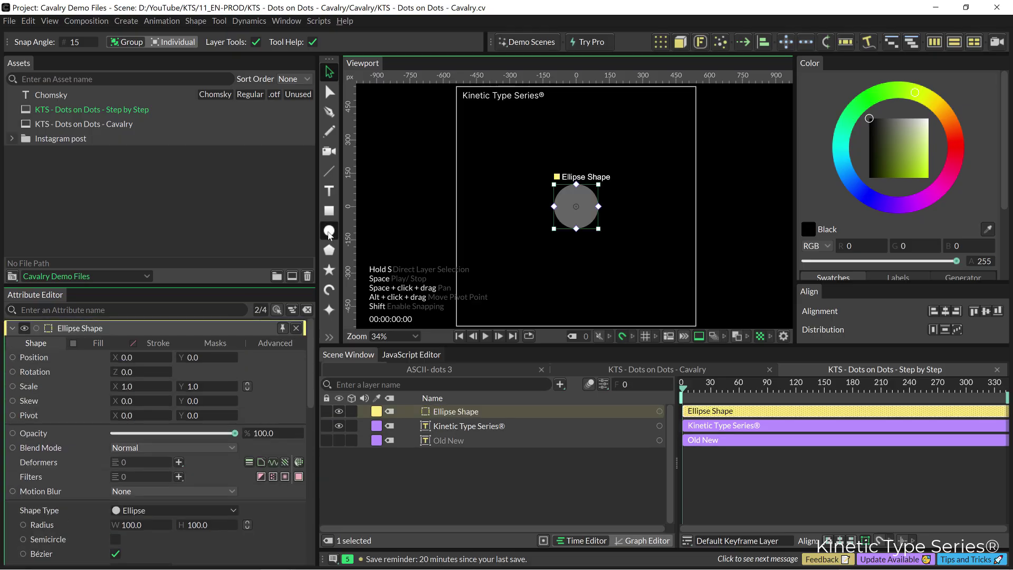
{"action": "left_click_drag", "start_coordinate": [913, 128], "coordinate": [931, 120]}
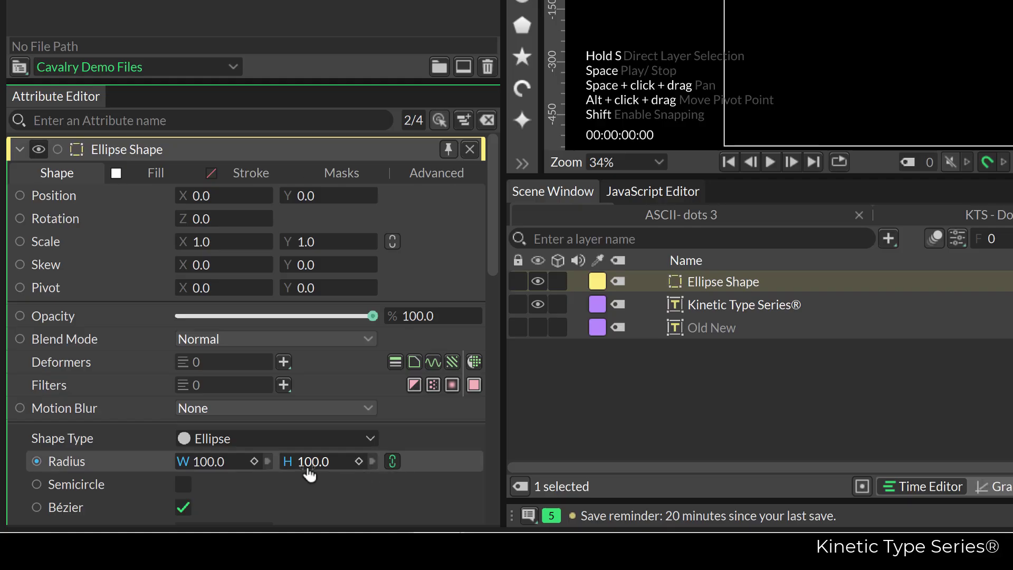
{"action": "scroll", "coordinate": [309, 472], "scroll_direction": "down", "scroll_amount": 3}
{"action": "left_click_drag", "start_coordinate": [320, 352], "coordinate": [274, 352]}
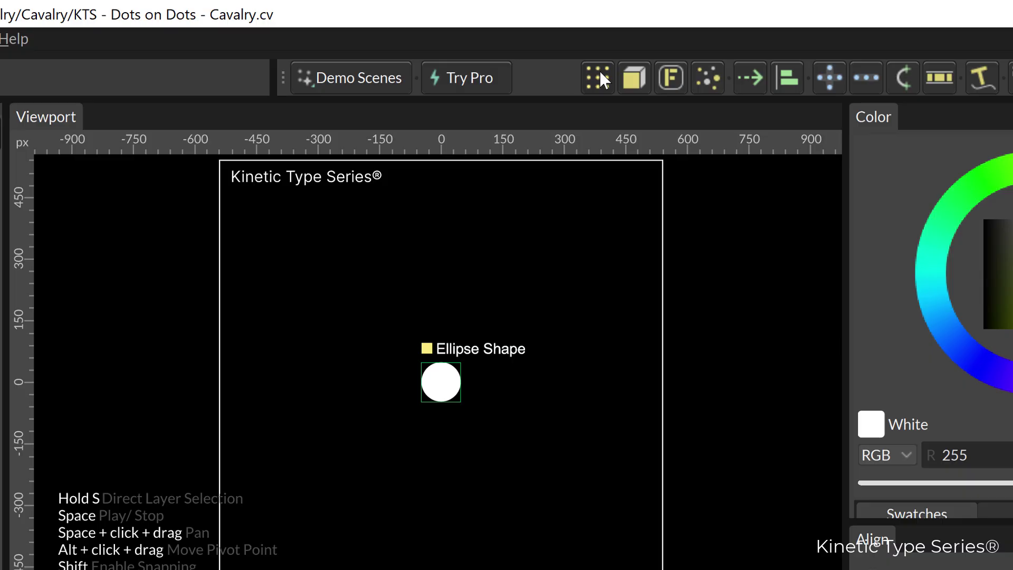
Create a Duplicator from the white ellipse and nest the Ellipse Shape layer under it.
{"action": "left_click", "coordinate": [661, 42]}
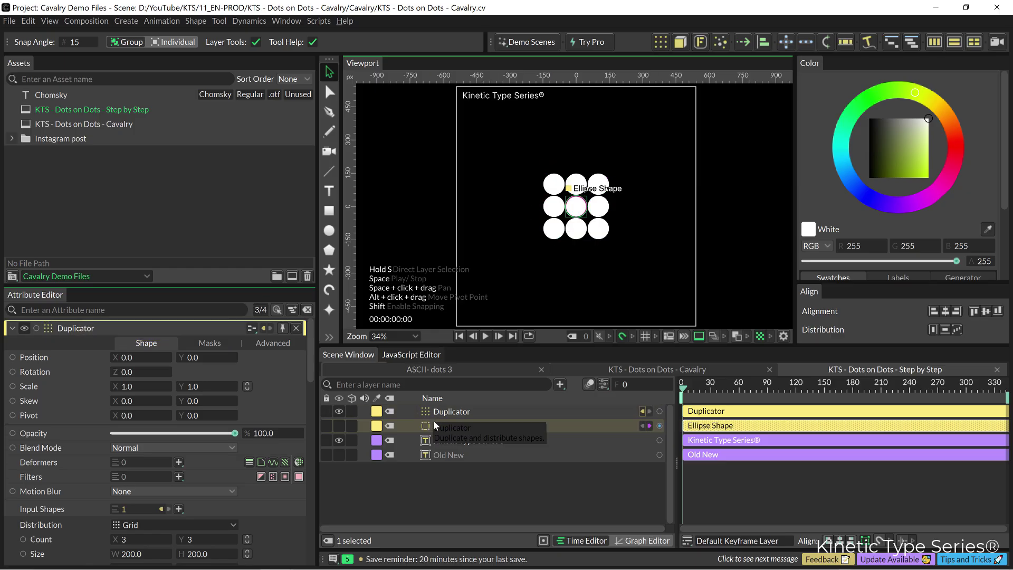
{"action": "left_click_drag", "start_coordinate": [443, 423], "coordinate": [446, 411]}
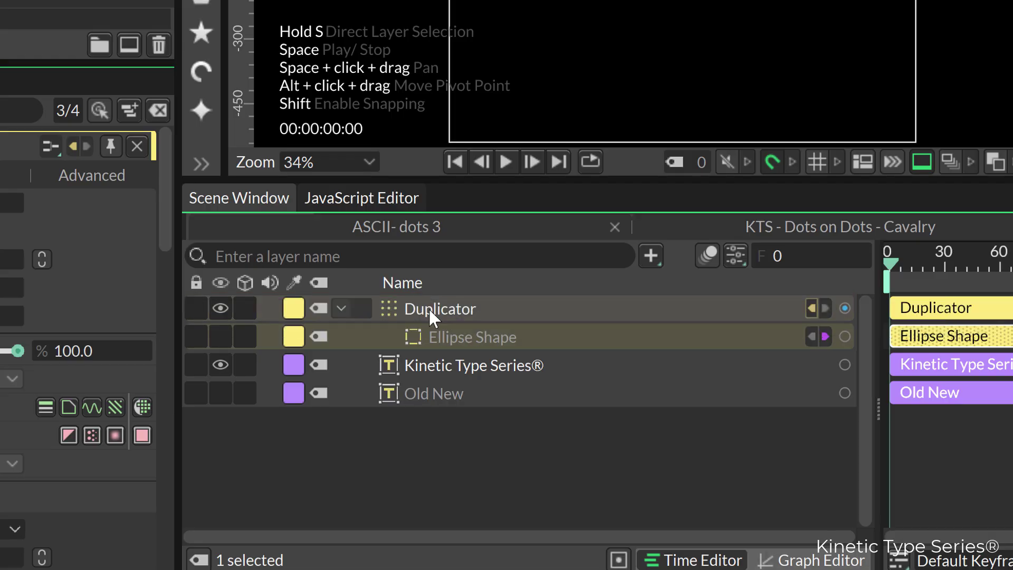
{"action": "left_click", "coordinate": [429, 309]}
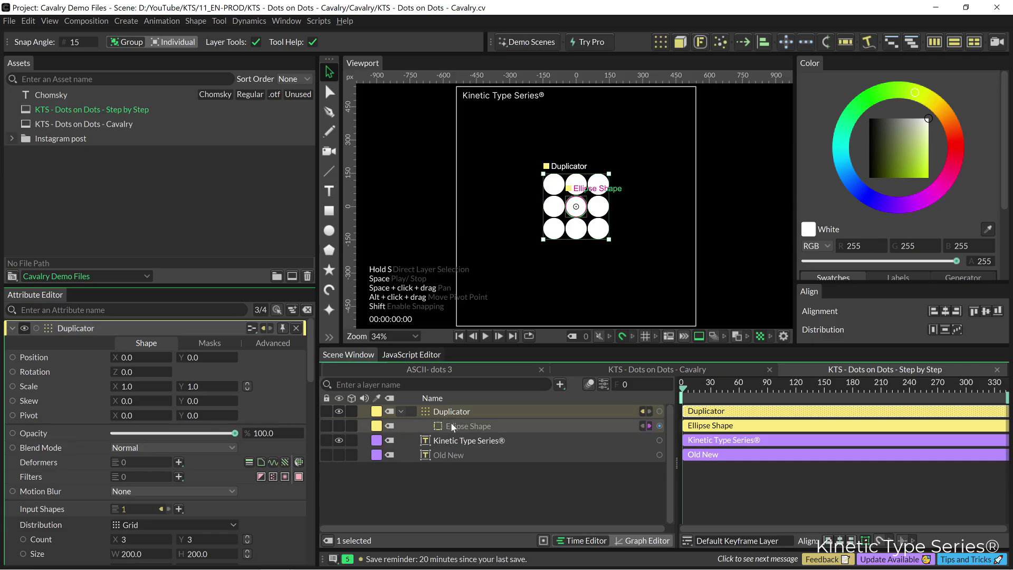
Duplicate the Ellipse Shape layer, fill the copy with black and make it visible.
{"action": "left_click", "coordinate": [456, 428]}
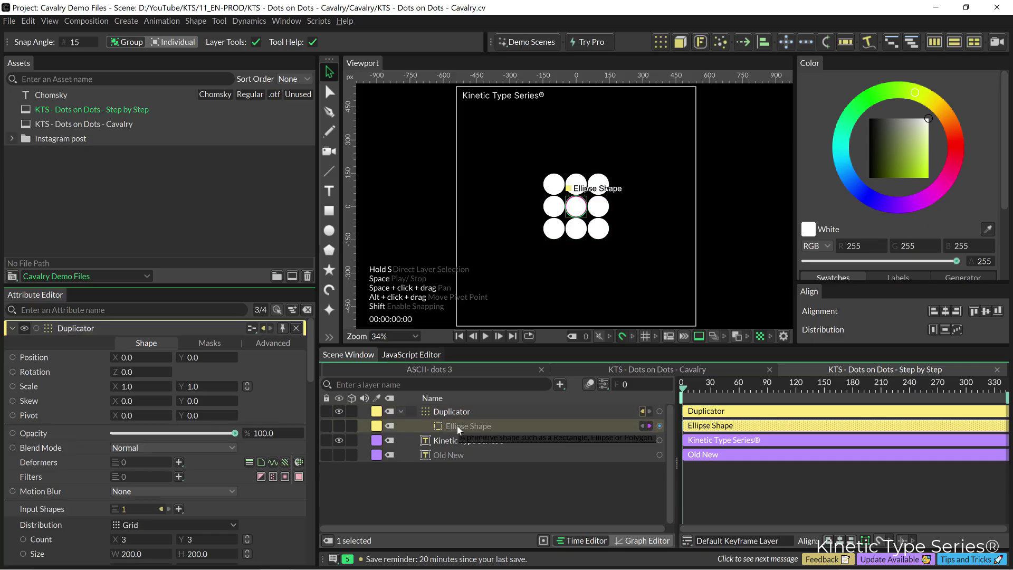
{"action": "key", "text": "ctrl+d"}
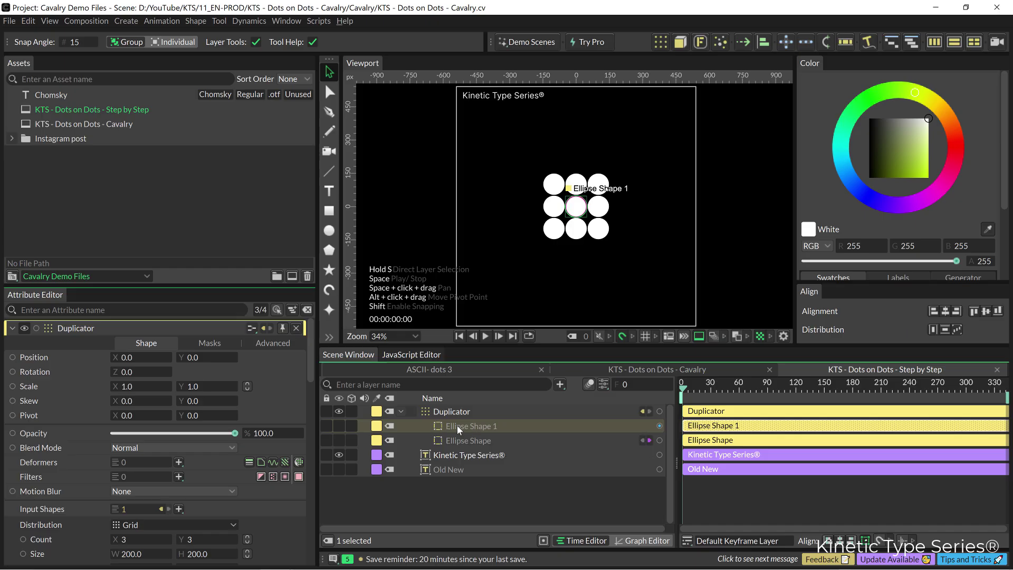
{"action": "left_click_drag", "start_coordinate": [888, 139], "coordinate": [862, 116]}
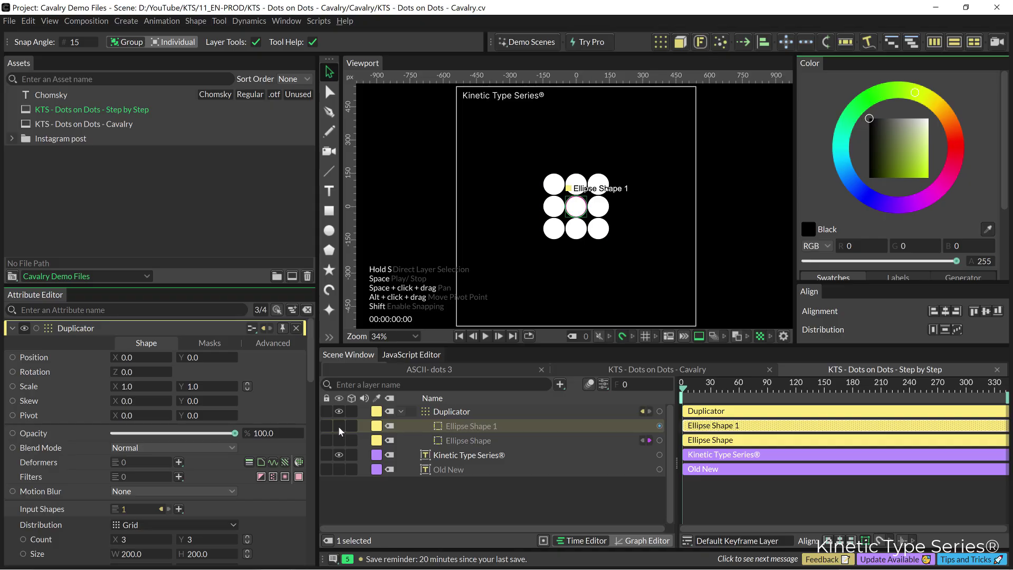
{"action": "left_click", "coordinate": [339, 425]}
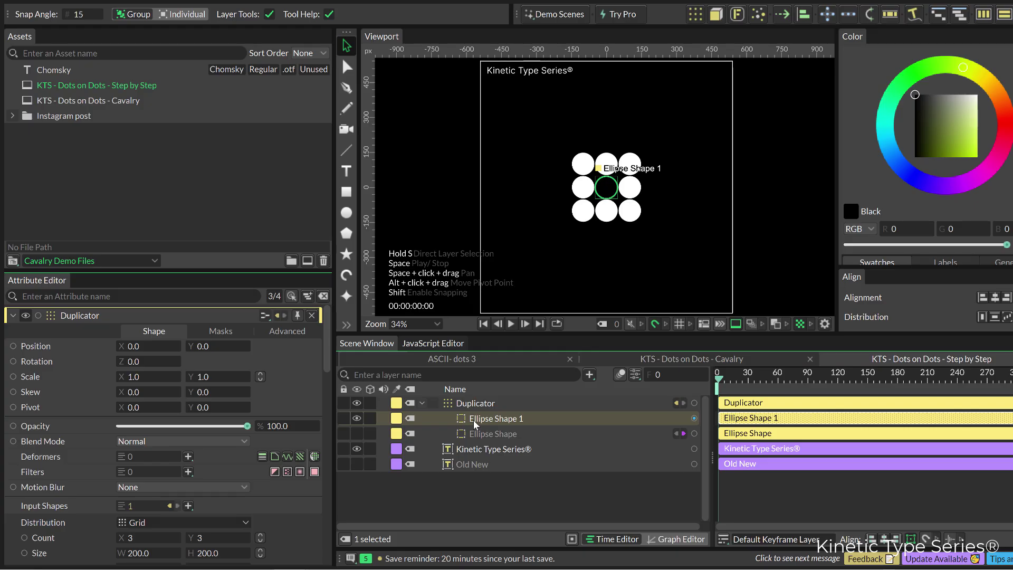
Set the black ellipse's width and height radius to 8.
{"action": "left_click", "coordinate": [321, 453]}
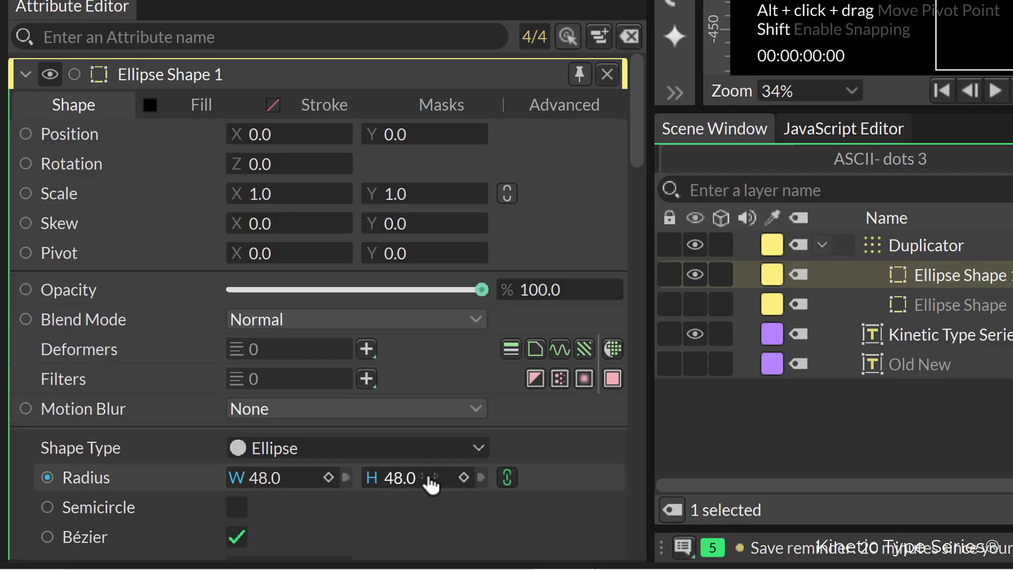
{"action": "scroll", "coordinate": [438, 449], "scroll_direction": "down", "scroll_amount": 2}
{"action": "left_click_drag", "start_coordinate": [400, 405], "coordinate": [354, 404]}
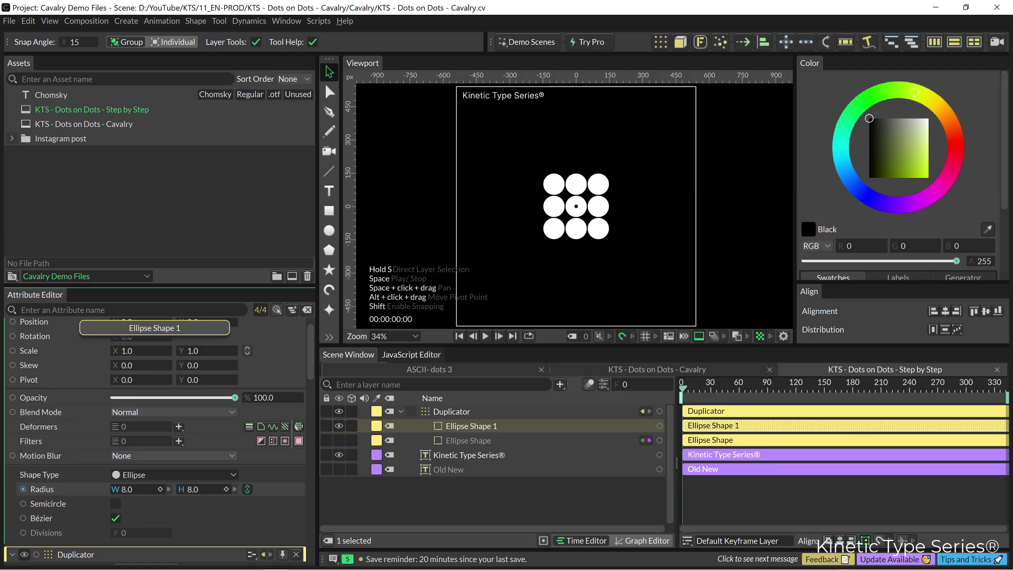
Add the small black ellipse to the Duplicator's input shapes as a second entry after the white ellipse.
{"action": "left_click", "coordinate": [475, 410]}
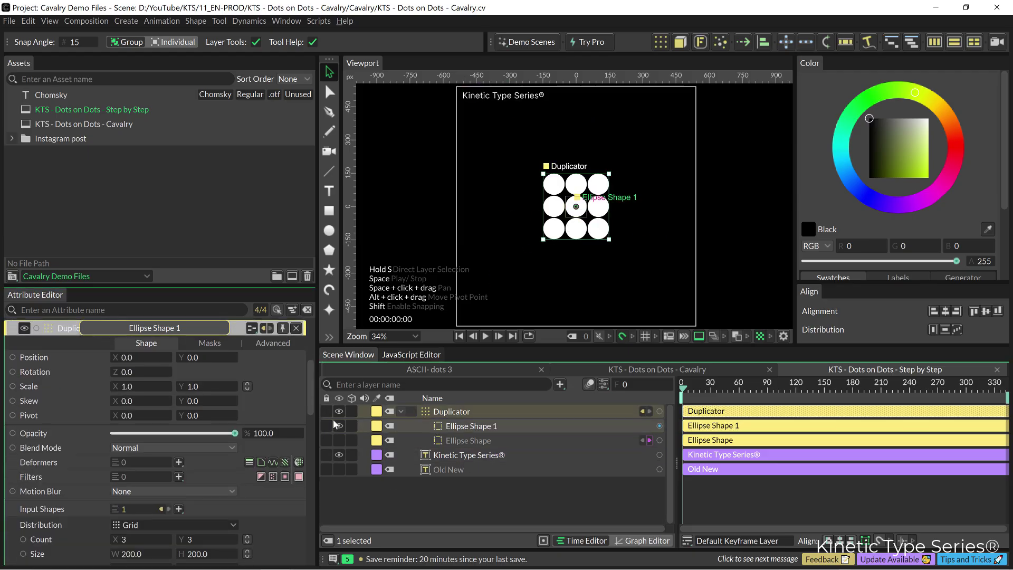
{"action": "left_click", "coordinate": [166, 508]}
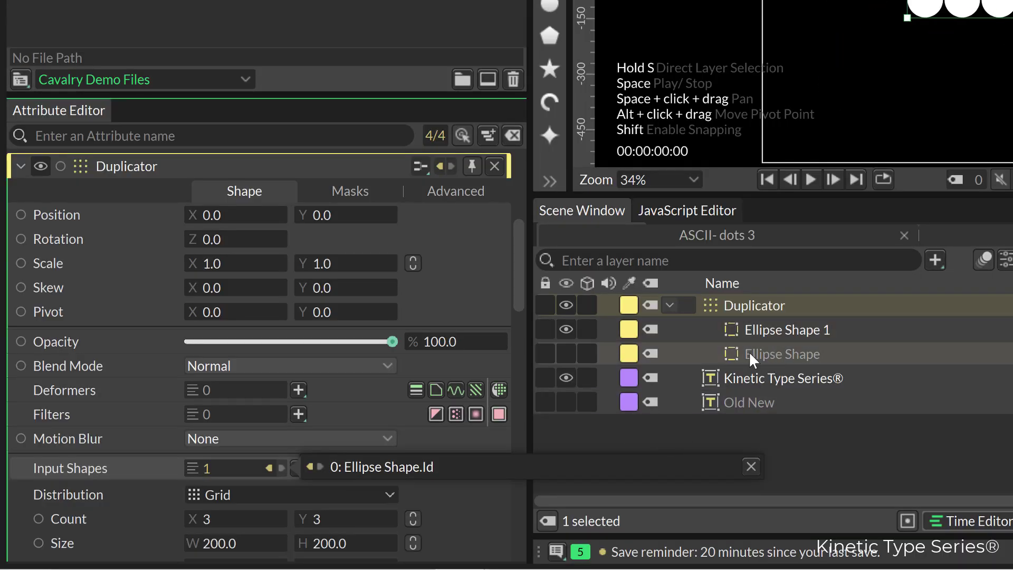
{"action": "left_click_drag", "start_coordinate": [756, 328], "coordinate": [227, 475]}
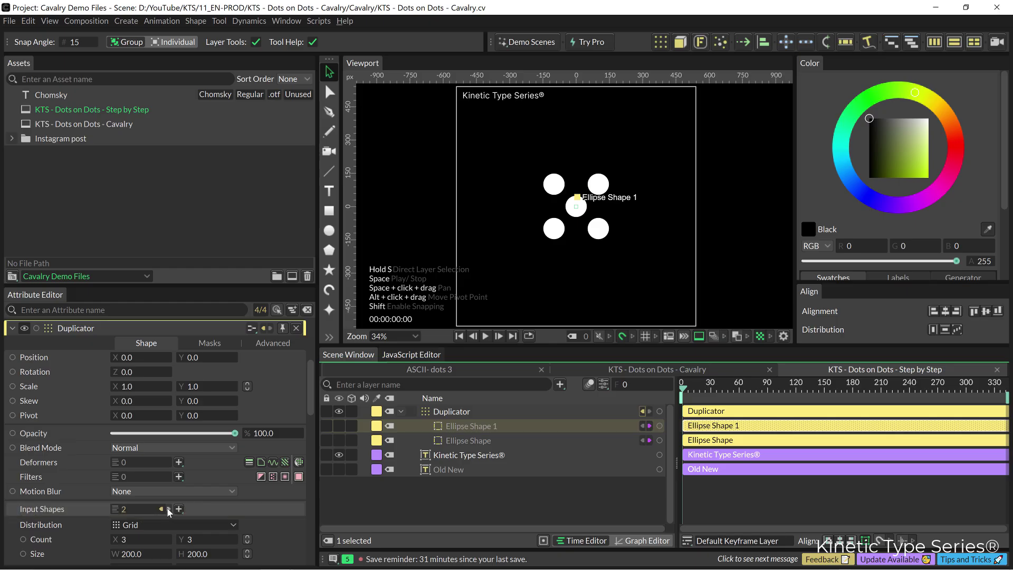
{"action": "left_click", "coordinate": [167, 508]}
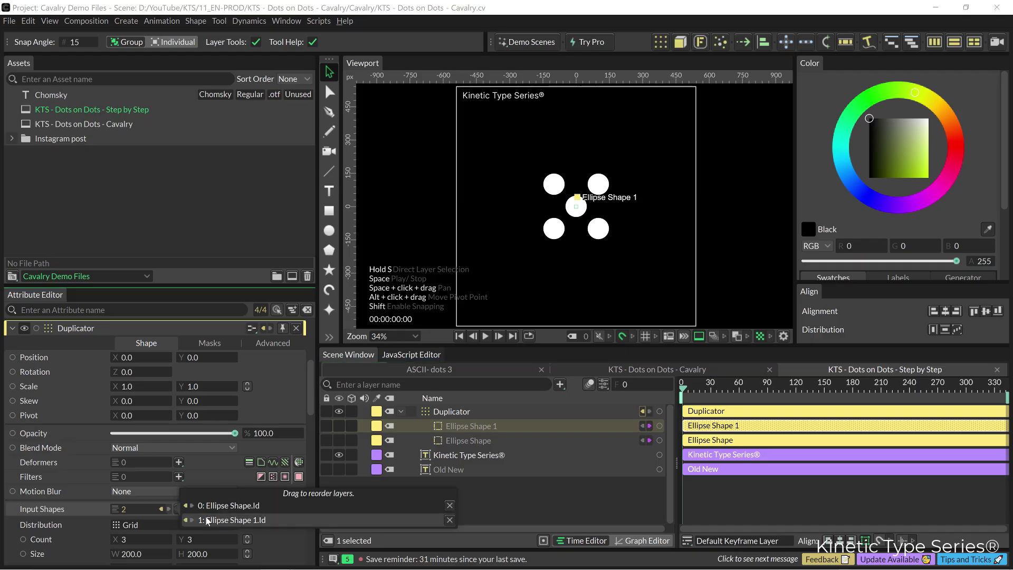
{"action": "key", "text": "ctrl+z"}
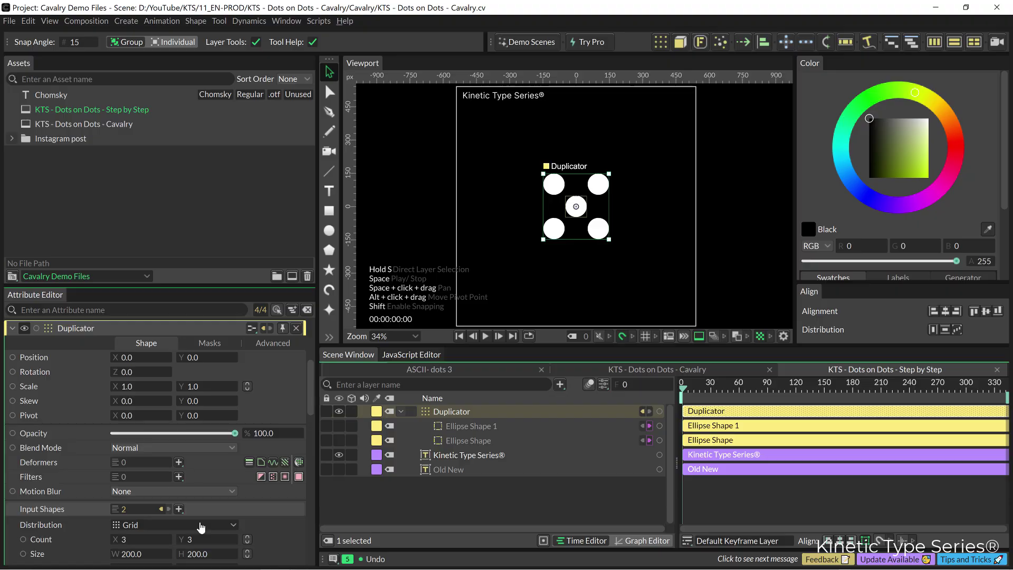
Switch the Duplicator's distribution to Shape Edges and assign the Old New text as its distribution shape.
{"action": "left_click", "coordinate": [200, 525]}
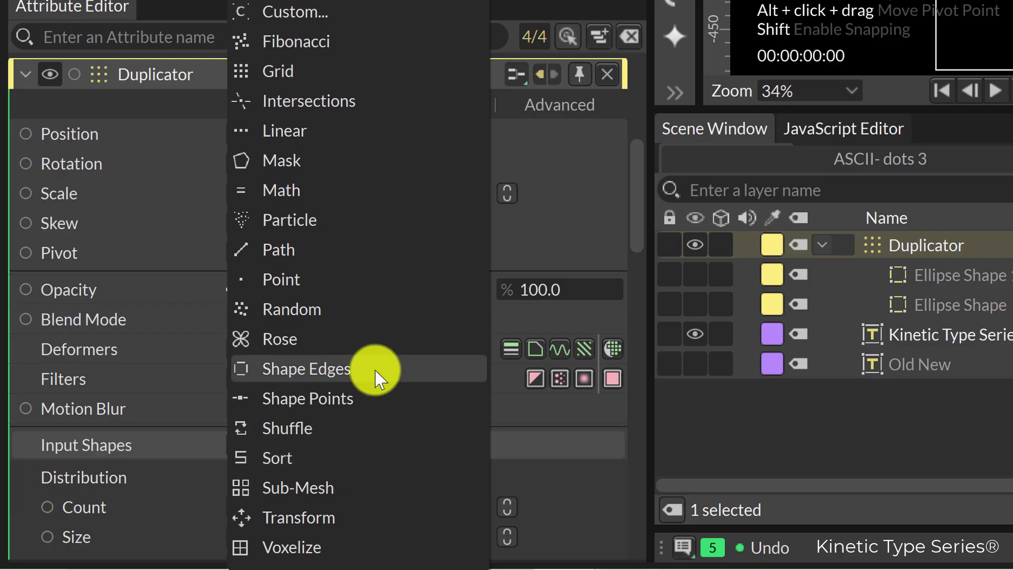
{"action": "left_click", "coordinate": [377, 372]}
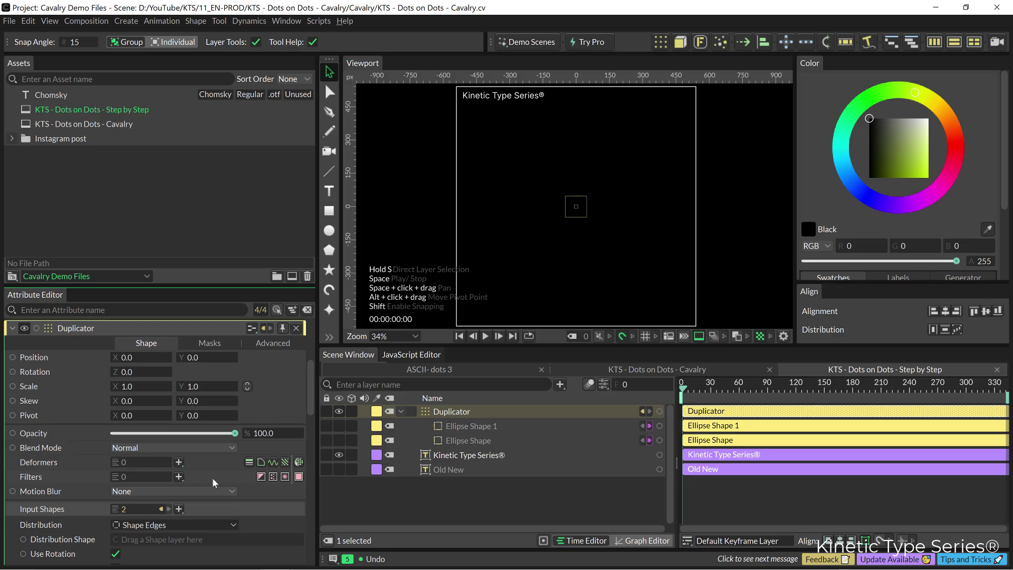
{"action": "scroll", "coordinate": [211, 478], "scroll_direction": "down", "scroll_amount": 2}
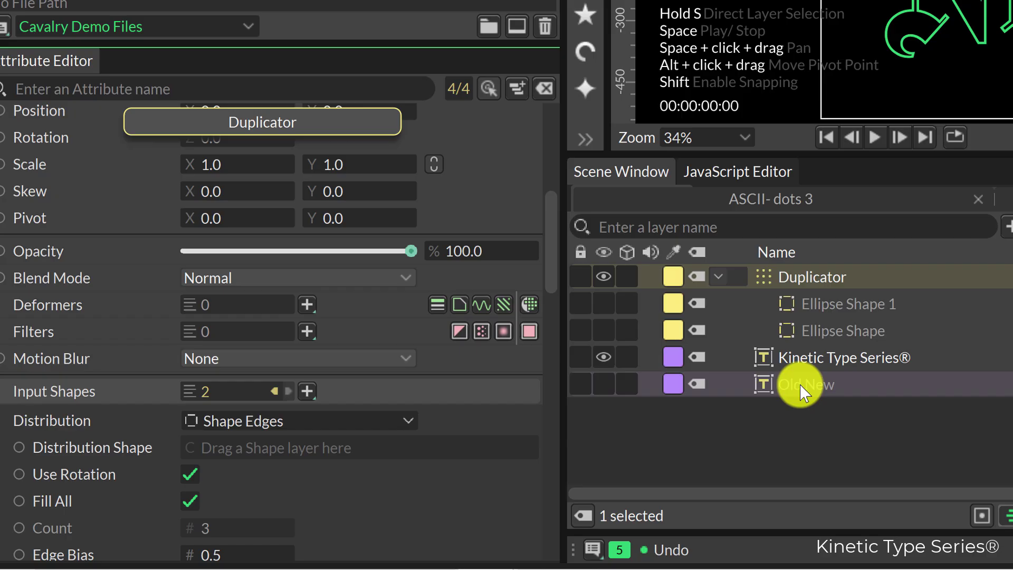
{"action": "left_click_drag", "start_coordinate": [446, 470], "coordinate": [406, 472]}
{"action": "left_click_drag", "start_coordinate": [729, 388], "coordinate": [417, 443]}
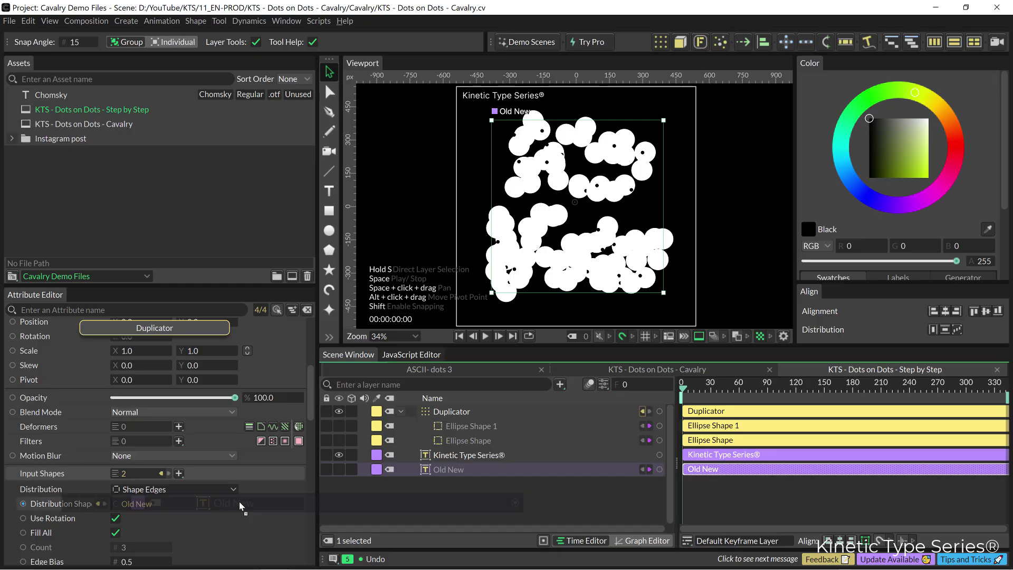
{"action": "left_click_drag", "start_coordinate": [239, 501], "coordinate": [239, 502]}
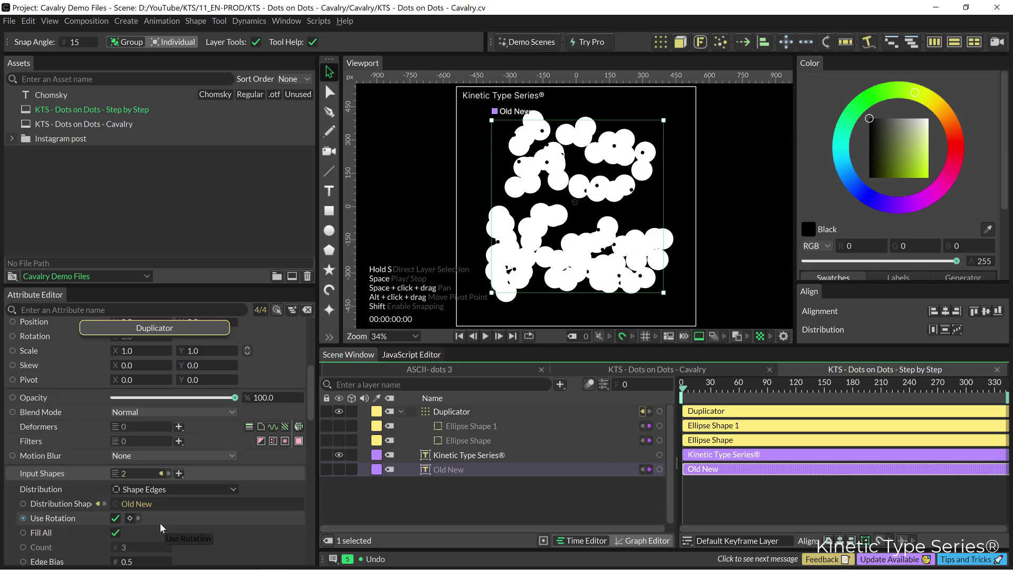
Turn off Fill All for the Duplicator's Shape Edges distribution and raise its count to 126.
{"action": "scroll", "coordinate": [160, 526], "scroll_direction": "down", "scroll_amount": 1}
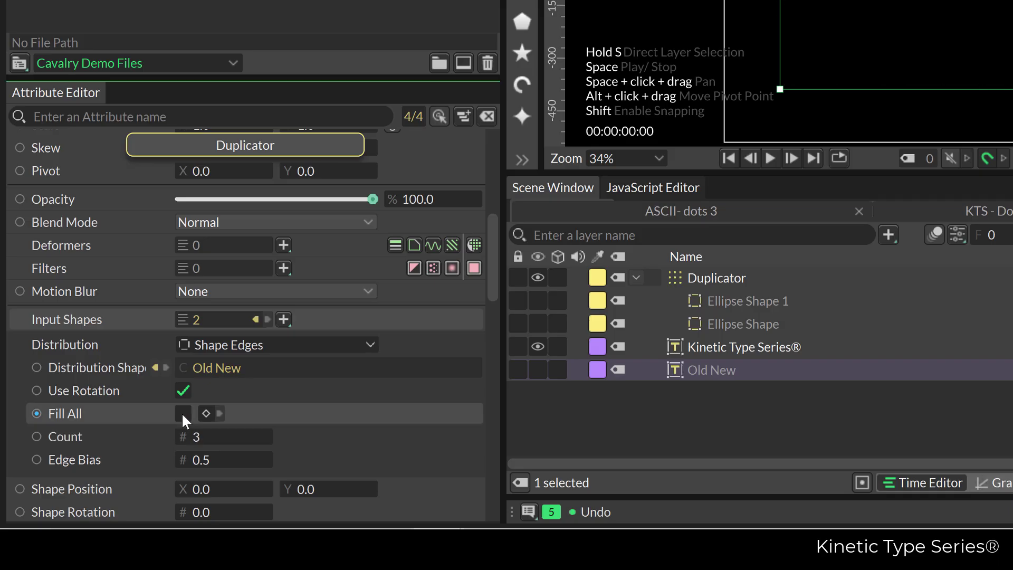
{"action": "left_click", "coordinate": [181, 413]}
{"action": "left_click_drag", "start_coordinate": [200, 442], "coordinate": [269, 443]}
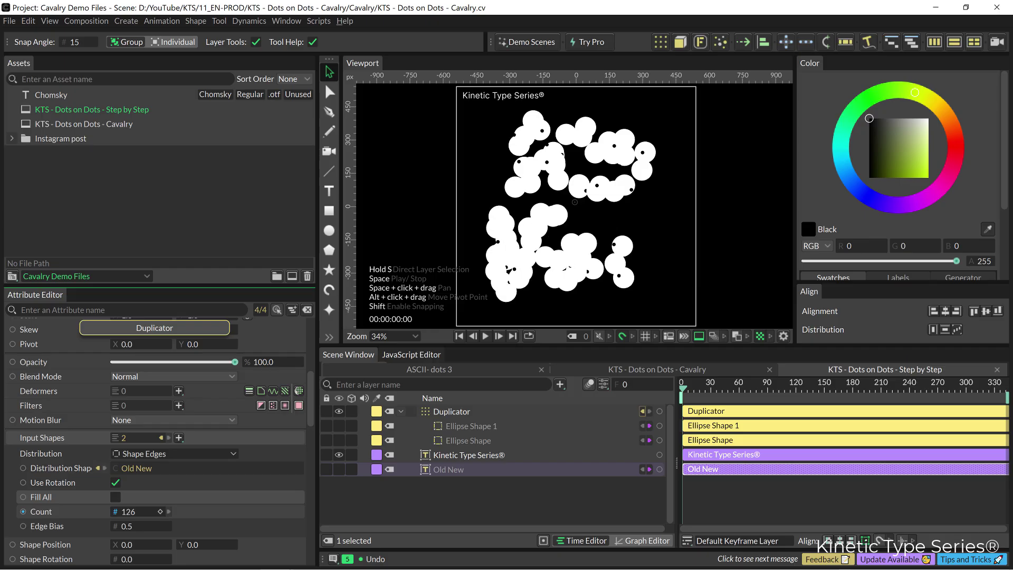
Raise the Duplicator's count to 133 and add a Voxelize deformer to the Old New text.
{"action": "left_click_drag", "start_coordinate": [158, 511], "coordinate": [162, 511]}
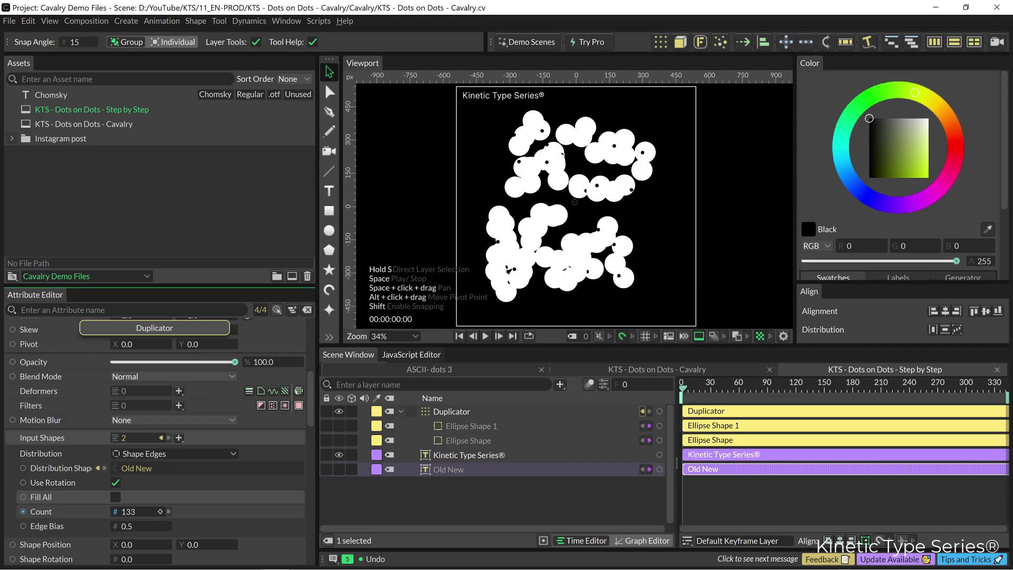
{"action": "left_click", "coordinate": [470, 470]}
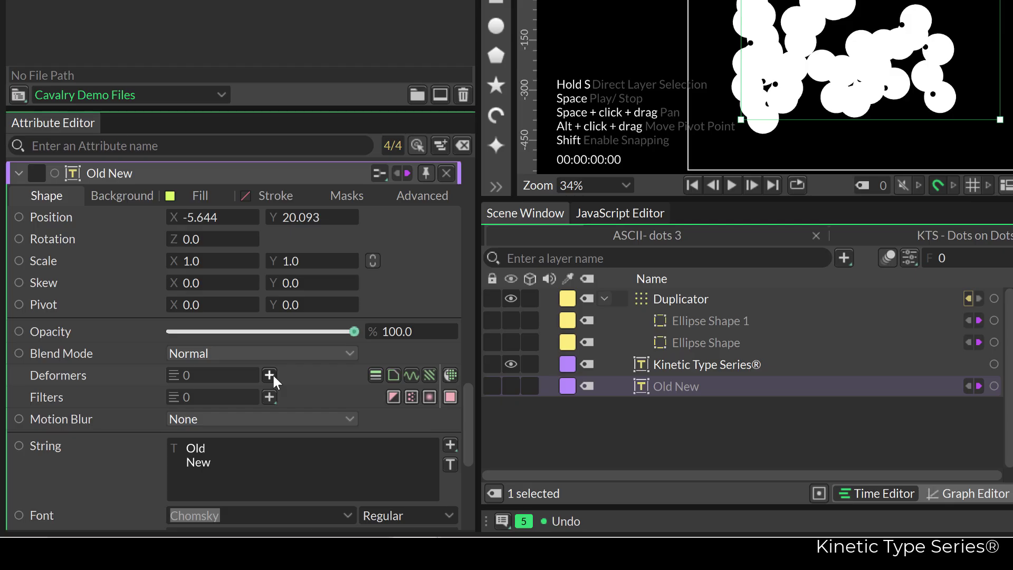
{"action": "left_click", "coordinate": [269, 375]}
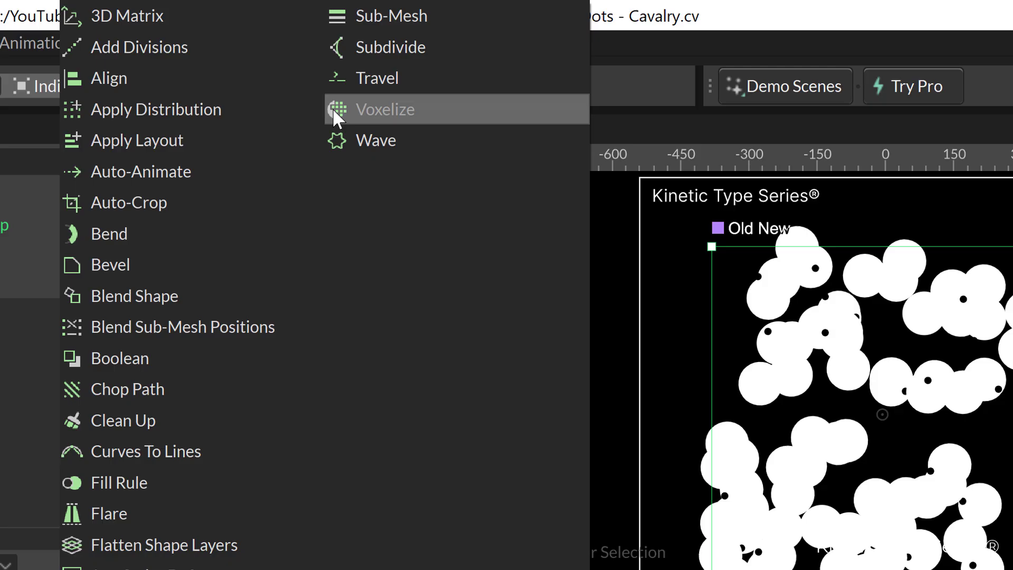
{"action": "left_click", "coordinate": [418, 109]}
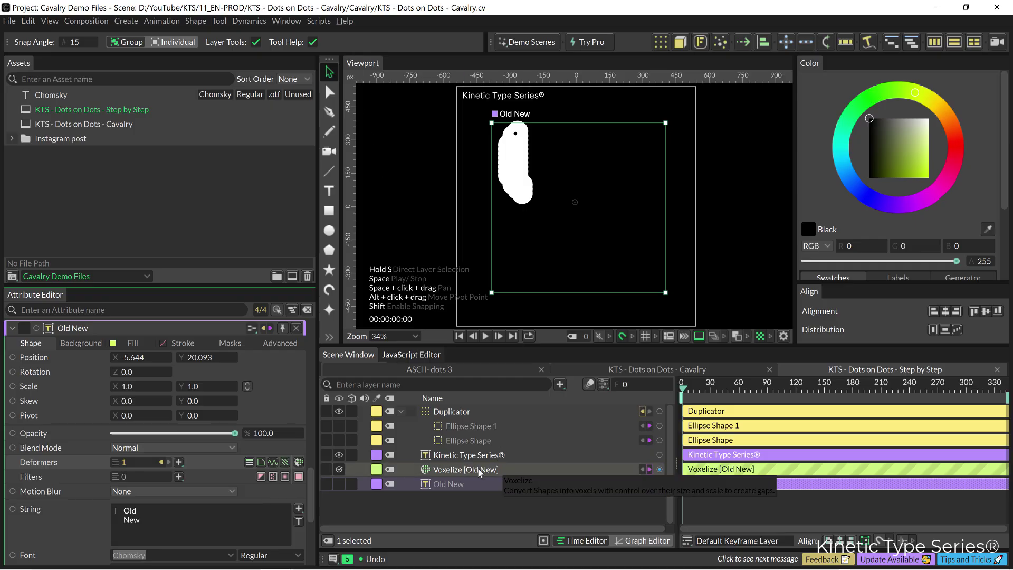
Set the Voxelize deformer's size to 23.7.
{"action": "left_click", "coordinate": [446, 475]}
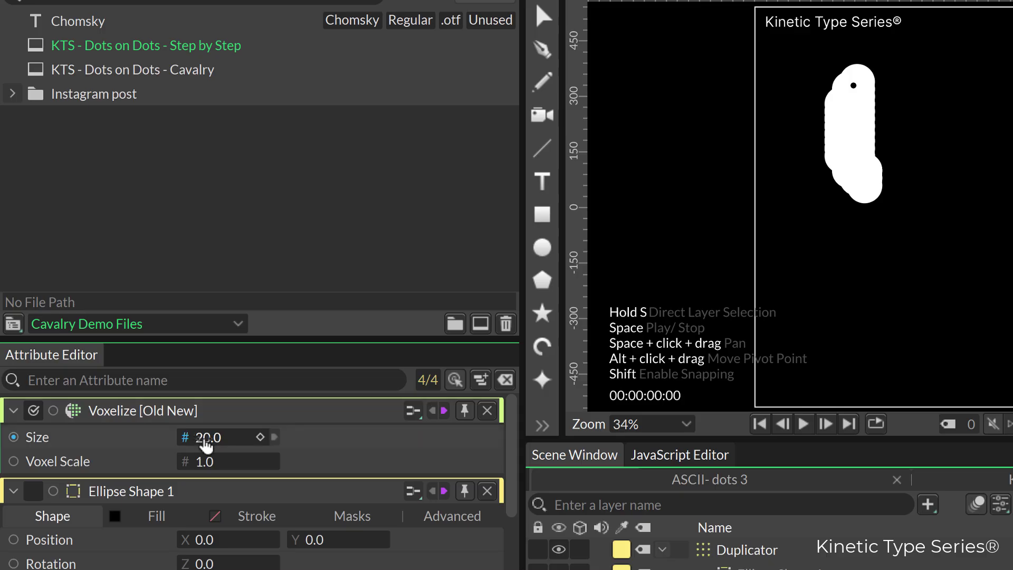
{"action": "left_click_drag", "start_coordinate": [124, 343], "coordinate": [108, 344]}
{"action": "left_click_drag", "start_coordinate": [175, 436], "coordinate": [231, 436]}
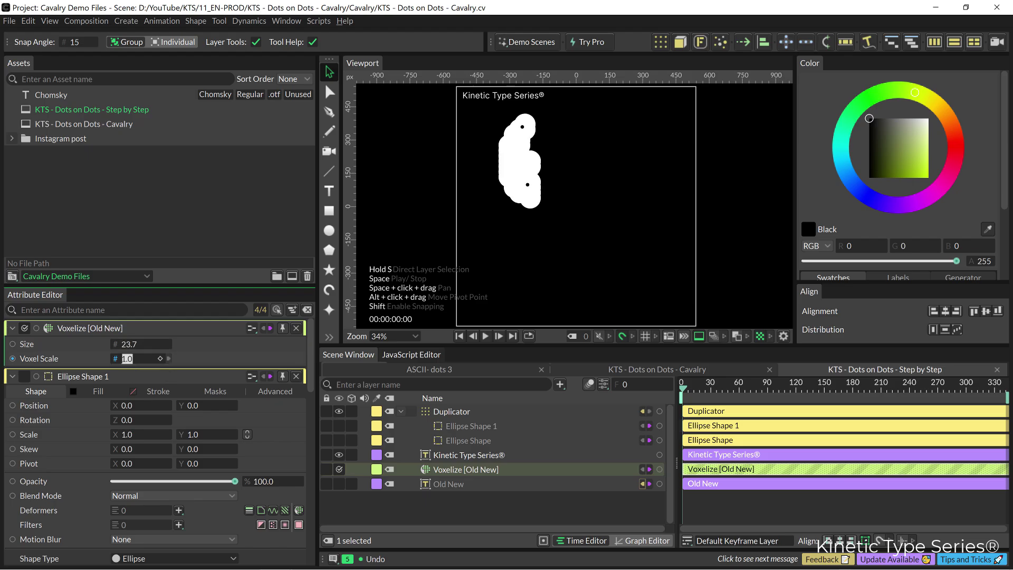
Raise the Duplicator's Shape Edges count to 1456.
{"action": "left_click", "coordinate": [460, 413]}
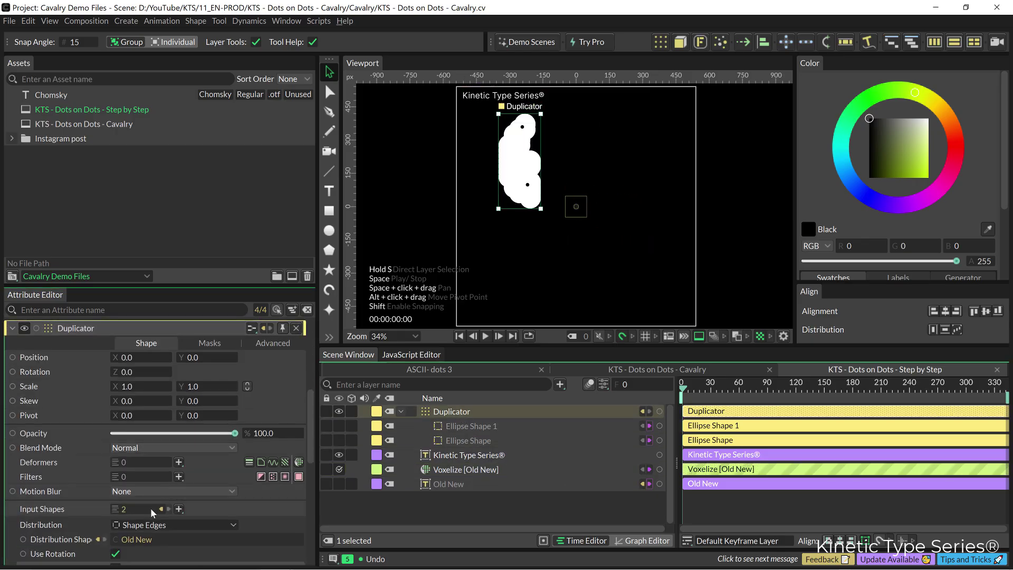
{"action": "scroll", "coordinate": [147, 477], "scroll_direction": "down", "scroll_amount": 5}
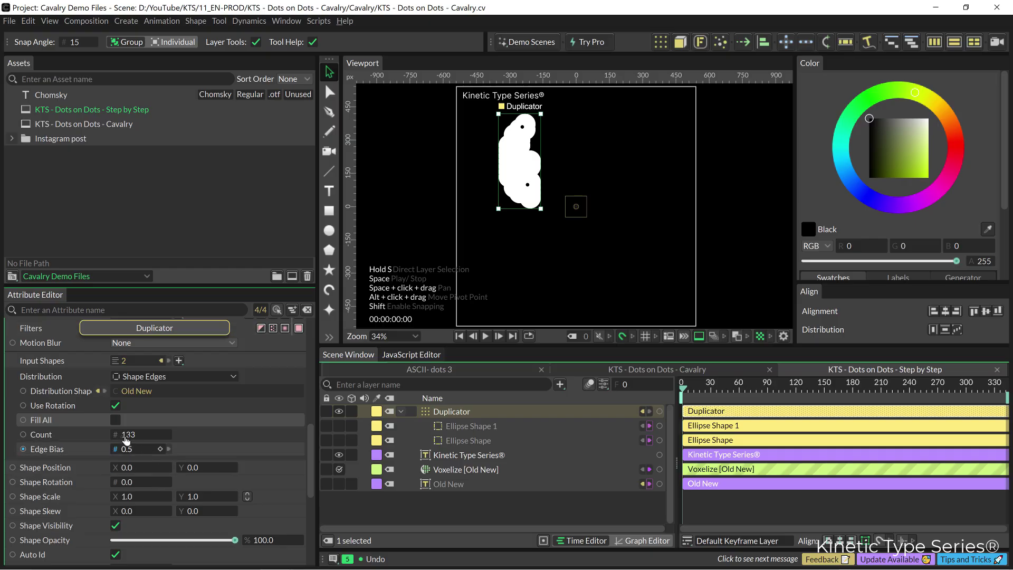
{"action": "left_click_drag", "start_coordinate": [127, 441], "coordinate": [205, 441]}
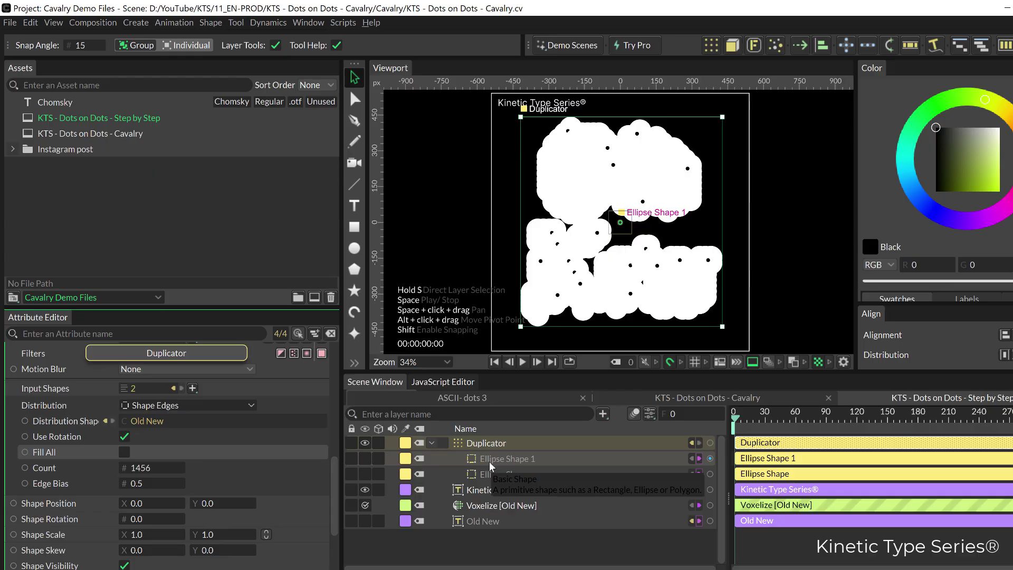
Rename the Ellipse Shape layer as white circle and the Ellipse Shape 1 layer as small circle.
{"action": "left_click", "coordinate": [490, 477]}
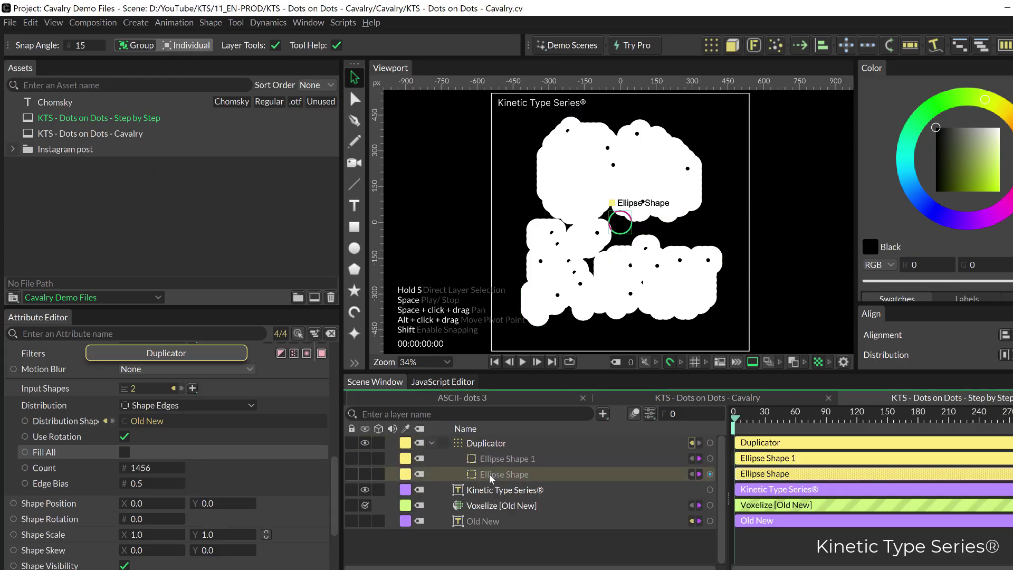
{"action": "type", "text": "white"}
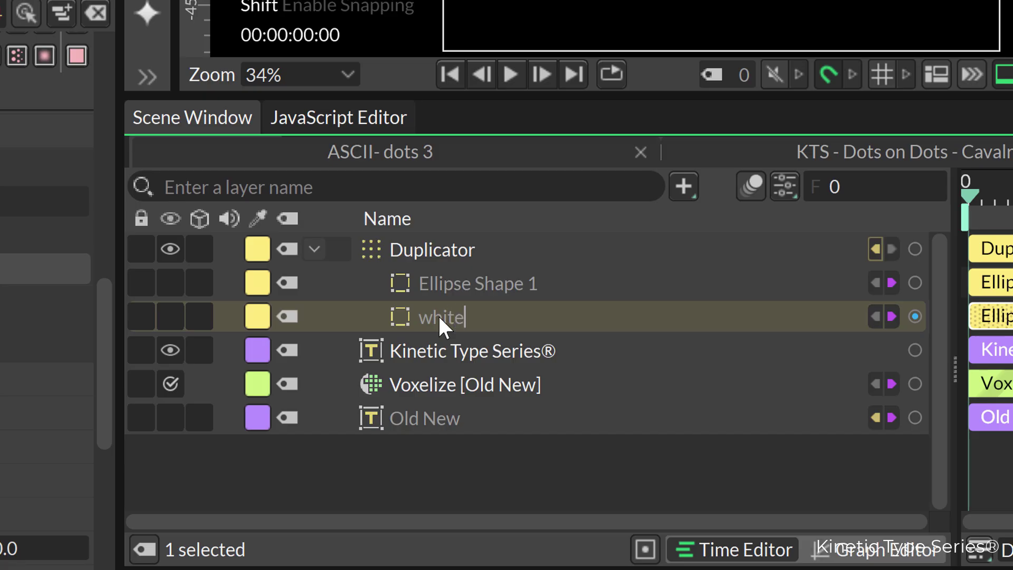
{"action": "type", "text": " circle"}
{"action": "key", "text": "Return"}
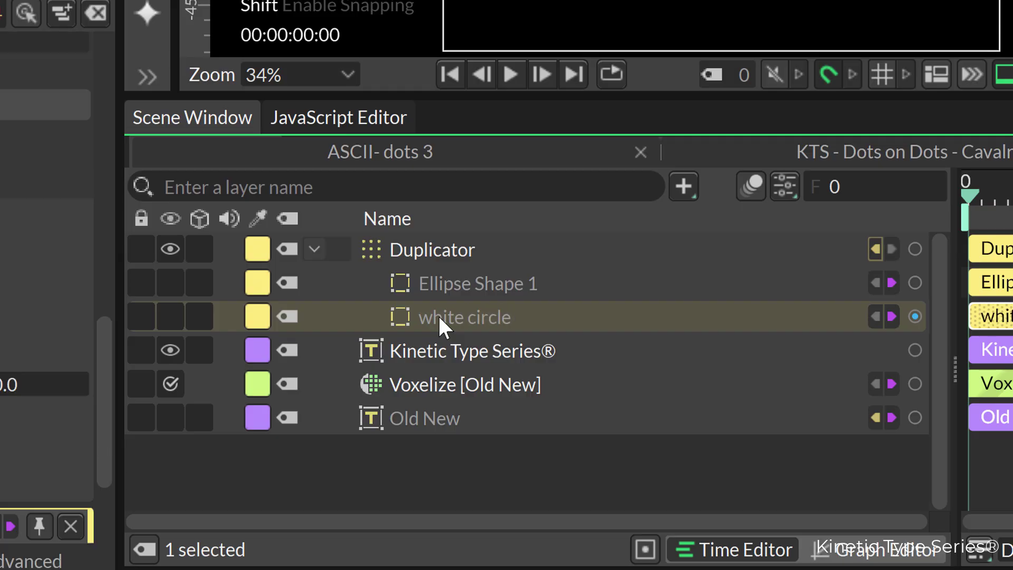
{"action": "left_click", "coordinate": [475, 287]}
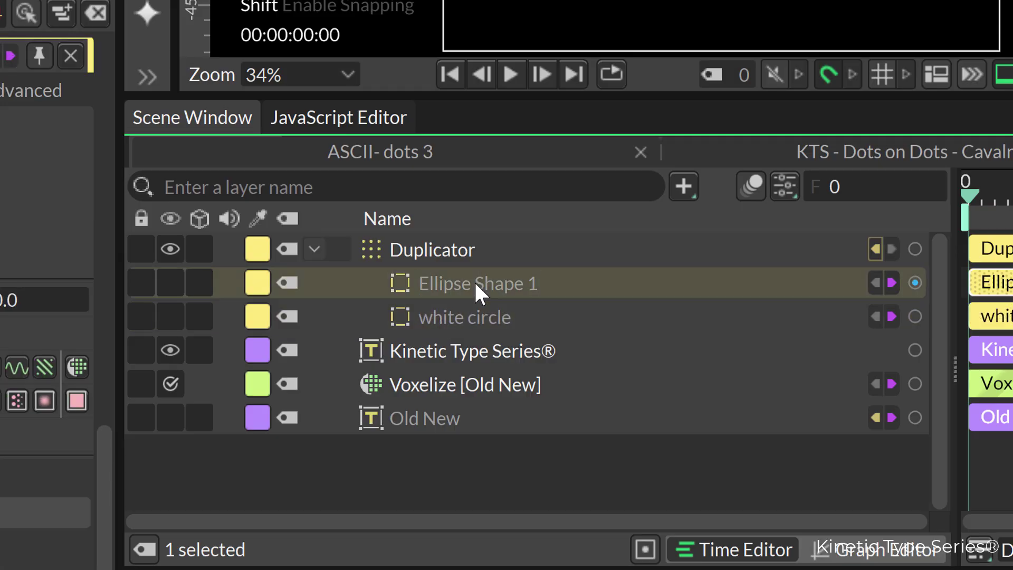
{"action": "double_click", "coordinate": [476, 286]}
{"action": "type", "text": "small circle"}
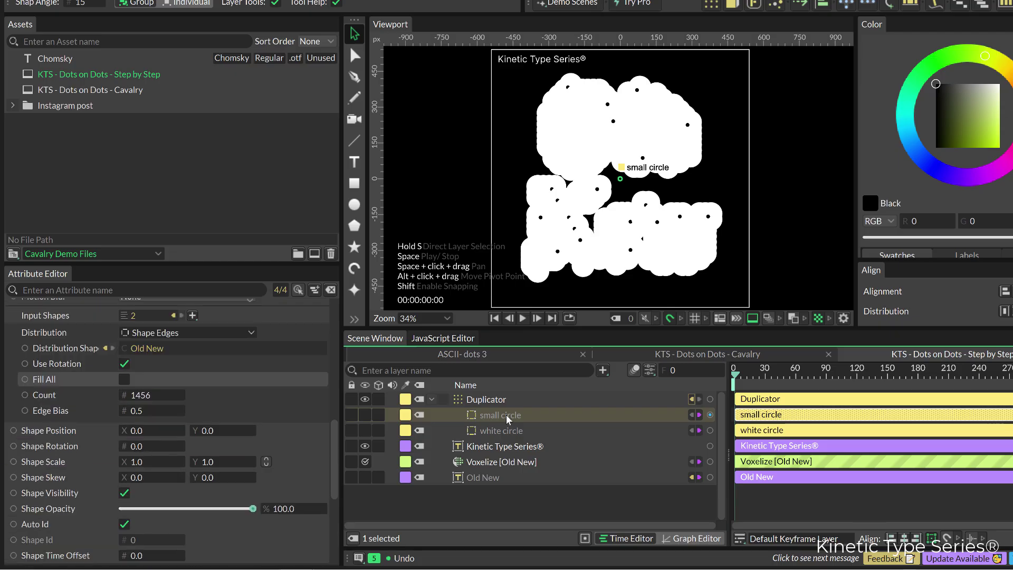
Reduce the white circle's width and height radius to 38.
{"action": "left_click", "coordinate": [441, 324]}
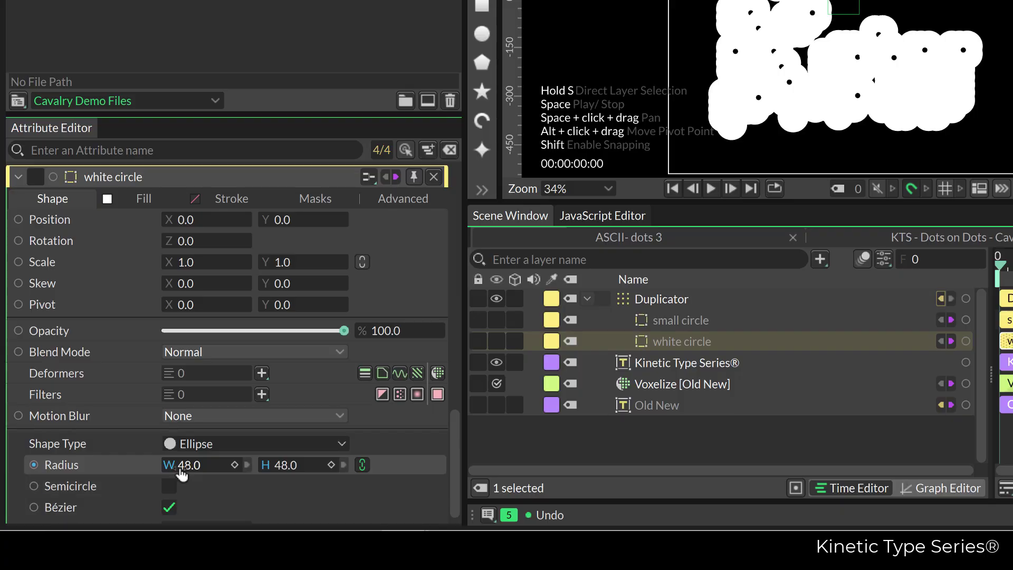
{"action": "left_click_drag", "start_coordinate": [180, 469], "coordinate": [126, 469]}
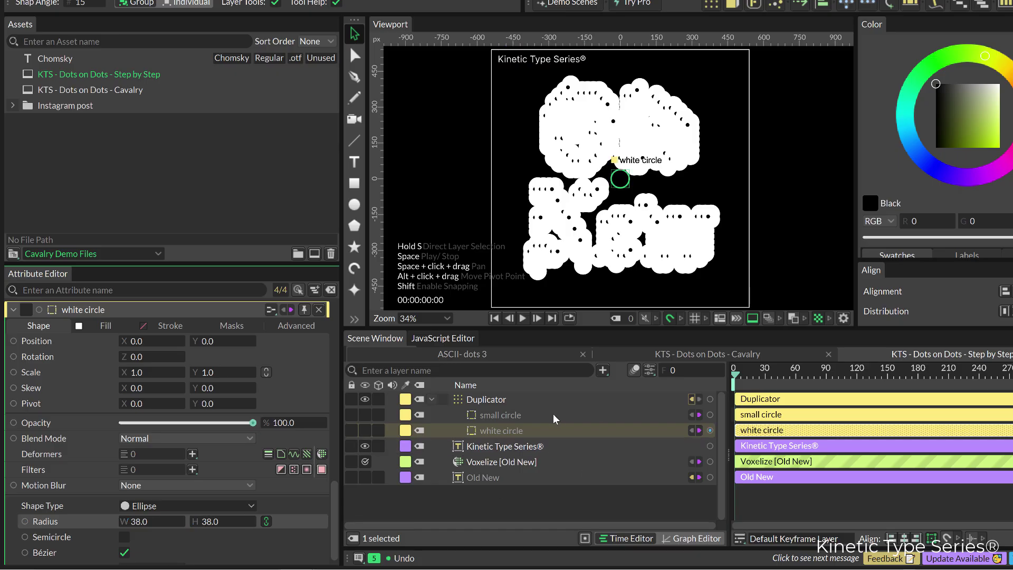
{"action": "left_click", "coordinate": [533, 415]}
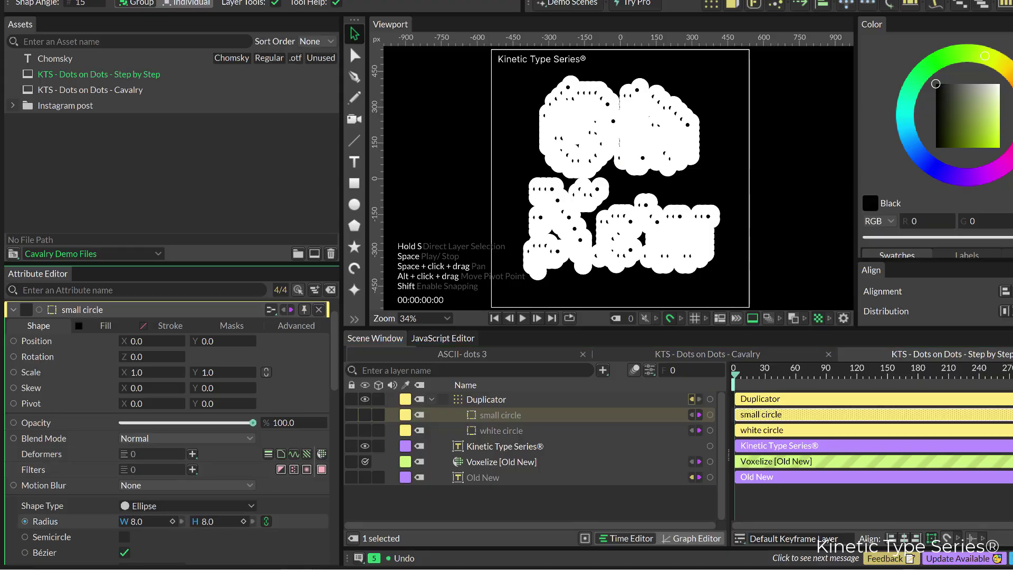
Try out coarser and finer voxels on the Old New text and set the Voxelize size to 28.4.
{"action": "left_click", "coordinate": [496, 462]}
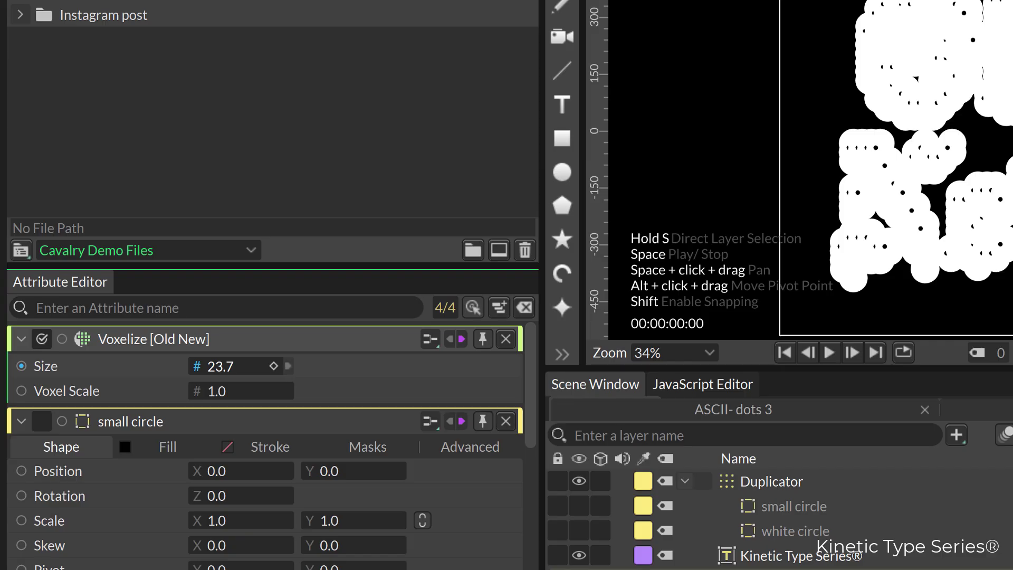
{"action": "left_click_drag", "start_coordinate": [138, 331], "coordinate": [116, 331]}
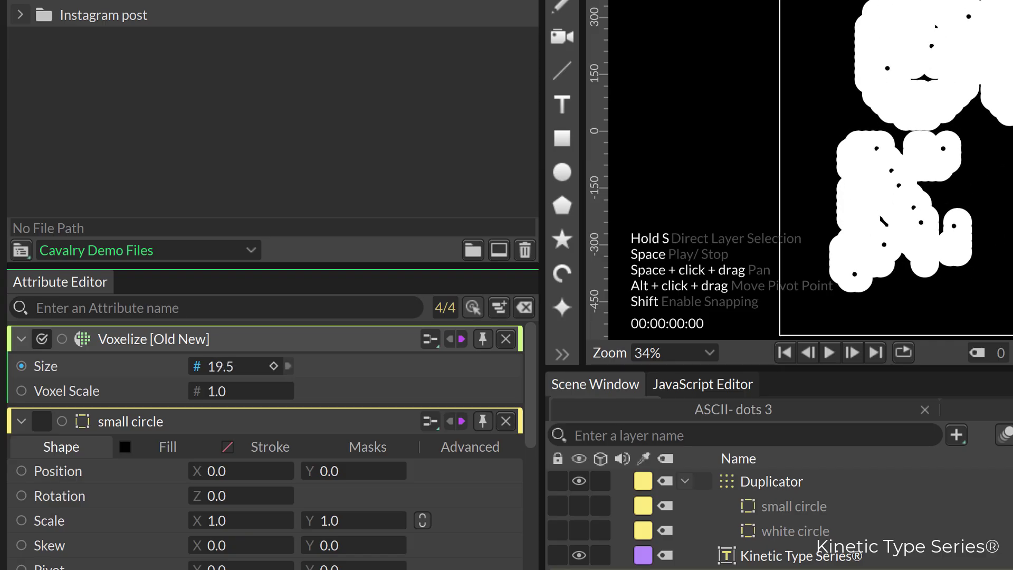
{"action": "left_click_drag", "start_coordinate": [184, 372], "coordinate": [237, 372]}
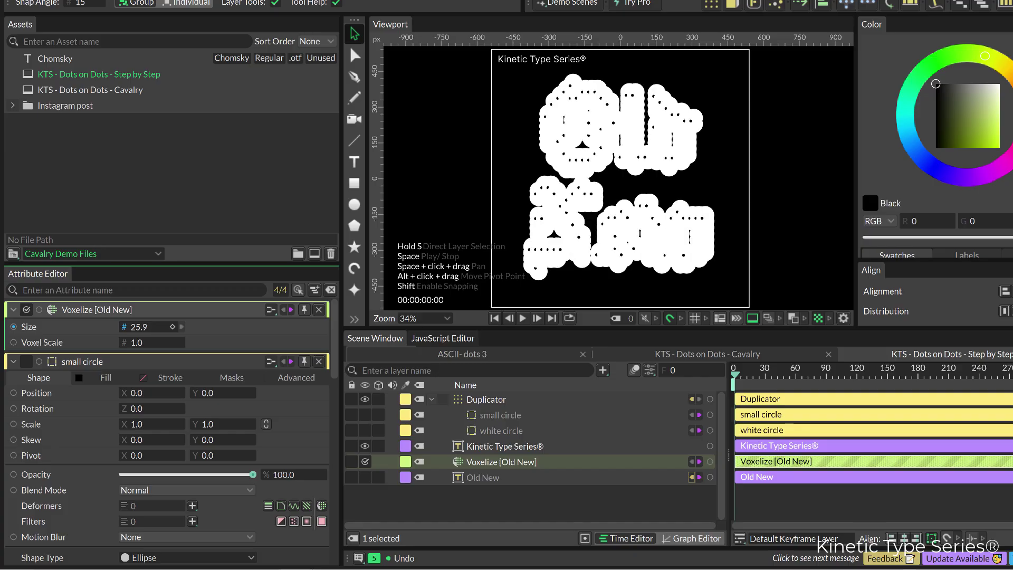
{"action": "mouse_move", "coordinate": [150, 327]}
{"action": "left_mouse_down"}
{"action": "mouse_move", "coordinate": [339, 326]}
{"action": "mouse_move", "coordinate": [137, 326]}
{"action": "mouse_move", "coordinate": [162, 326]}
{"action": "left_mouse_up"}
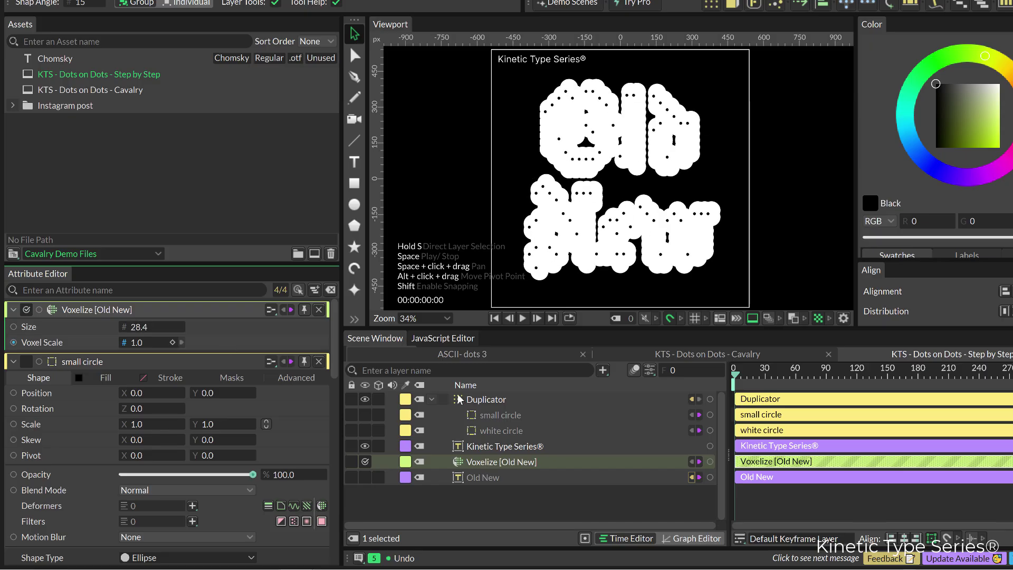
Set the Old New text's font size to 575 and its line spacing to -187.
{"action": "left_click", "coordinate": [491, 478]}
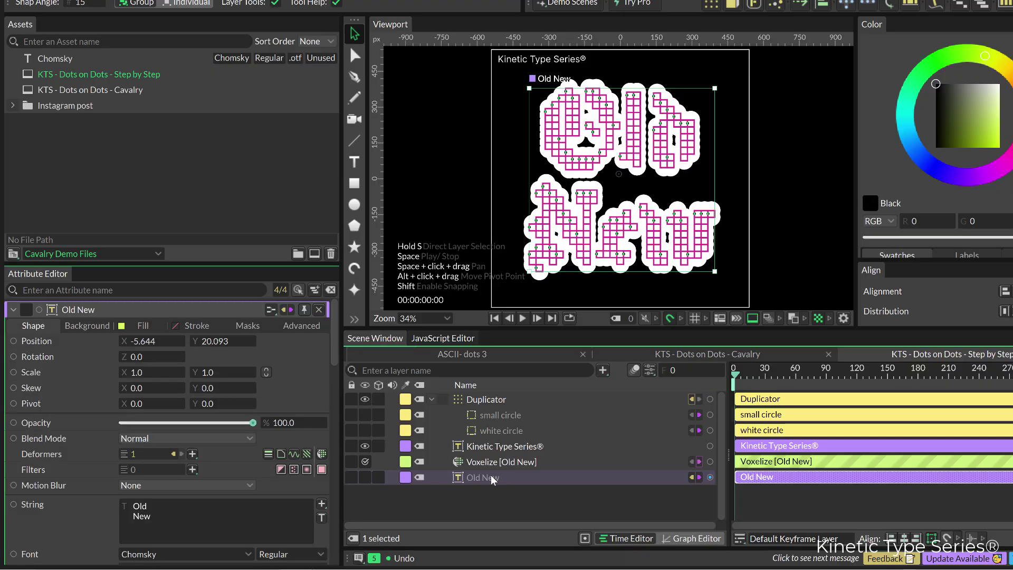
{"action": "scroll", "coordinate": [170, 388], "scroll_direction": "down", "scroll_amount": 4}
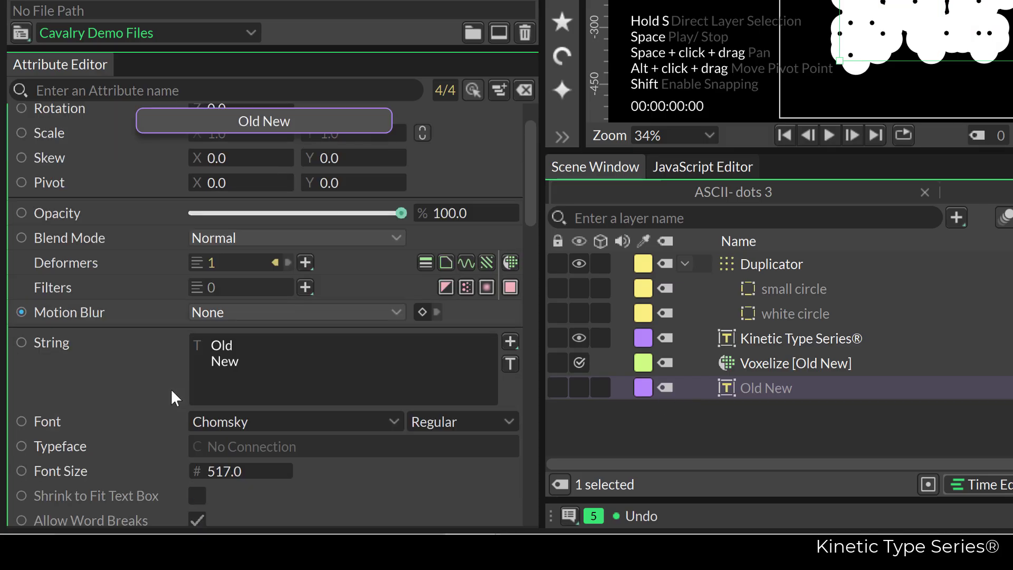
{"action": "left_click_drag", "start_coordinate": [225, 383], "coordinate": [253, 383]}
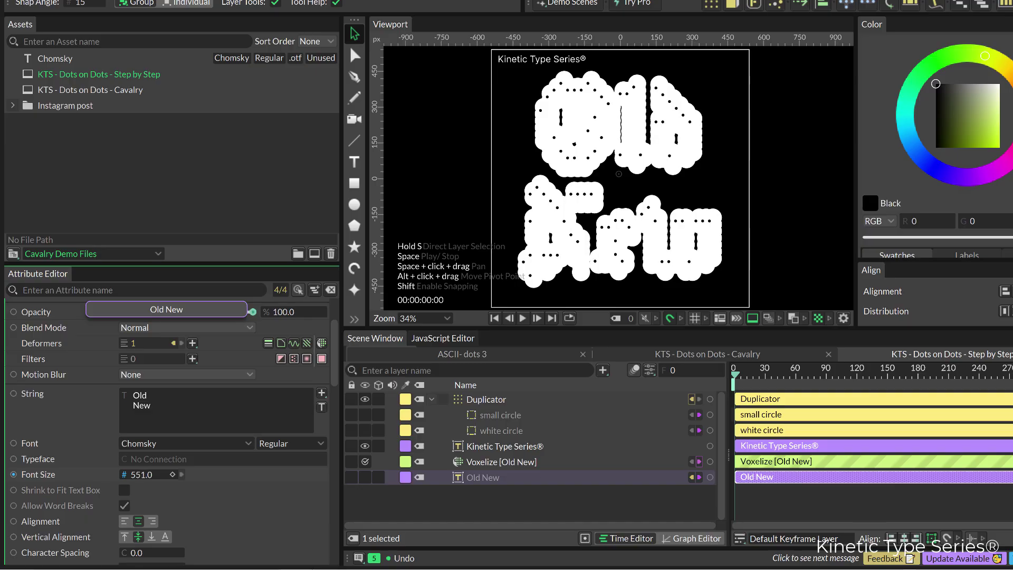
{"action": "left_click_drag", "start_coordinate": [159, 474], "coordinate": [172, 475]}
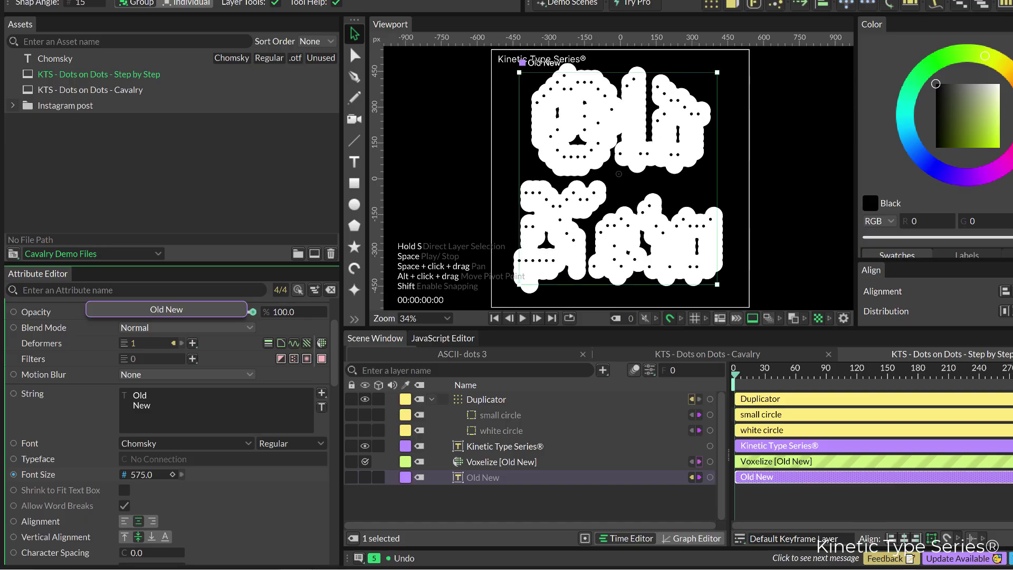
{"action": "scroll", "coordinate": [144, 481], "scroll_direction": "down", "scroll_amount": 1}
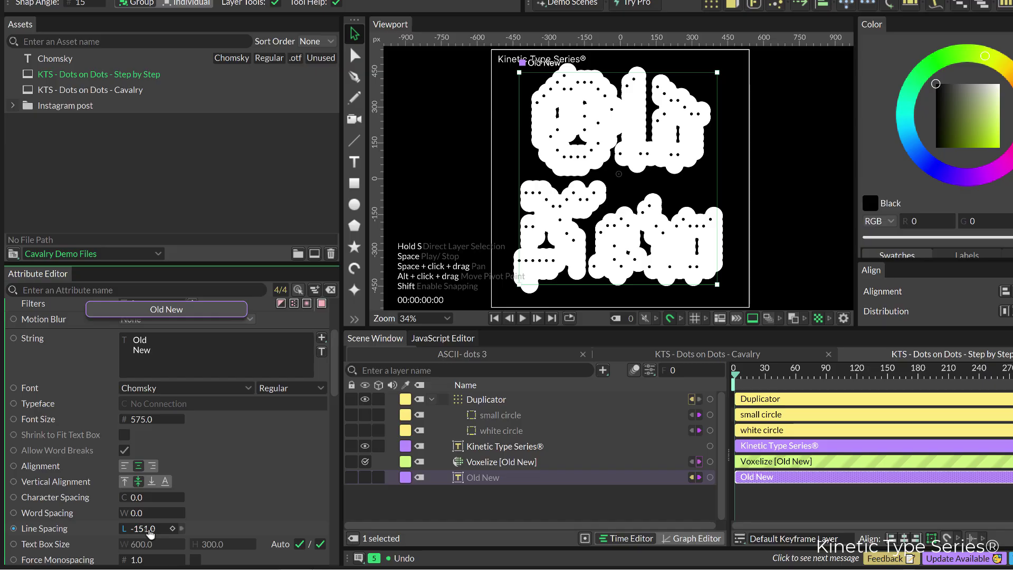
{"action": "left_click_drag", "start_coordinate": [152, 528], "coordinate": [128, 528]}
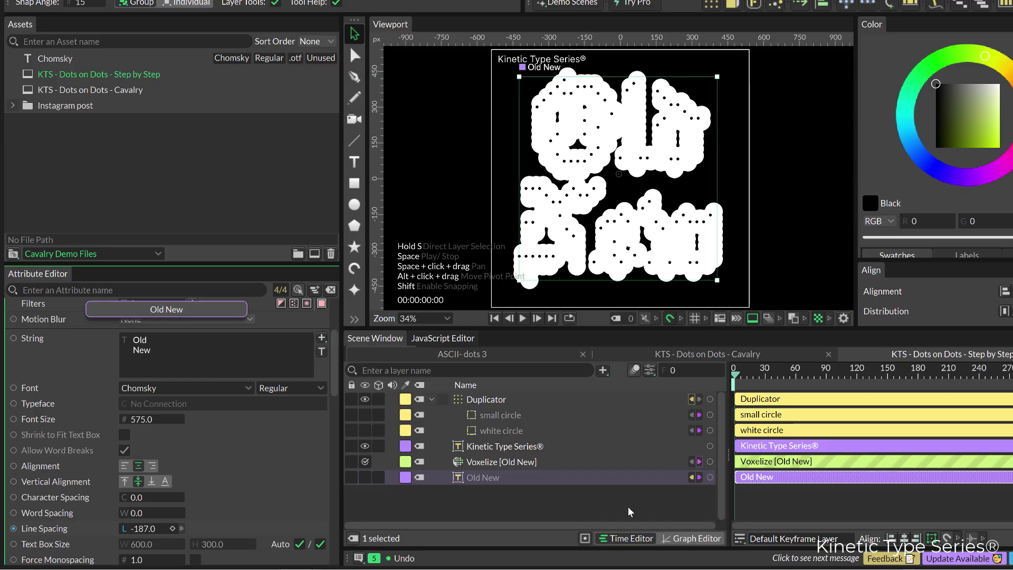
Set the Voxelize deformer's size to 23.1 for the enlarged Old New text.
{"action": "left_click", "coordinate": [479, 462]}
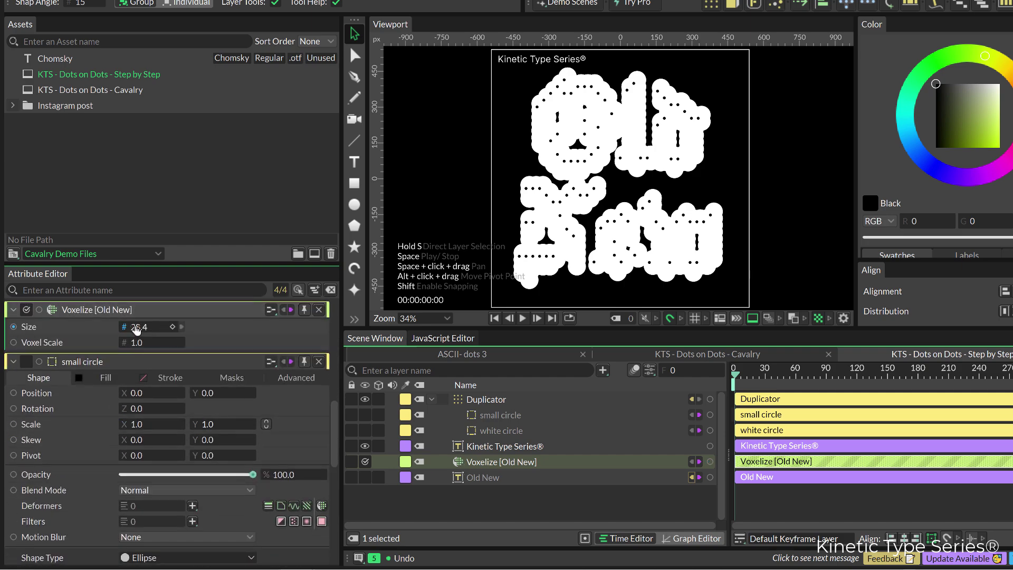
{"action": "left_click_drag", "start_coordinate": [151, 327], "coordinate": [124, 327]}
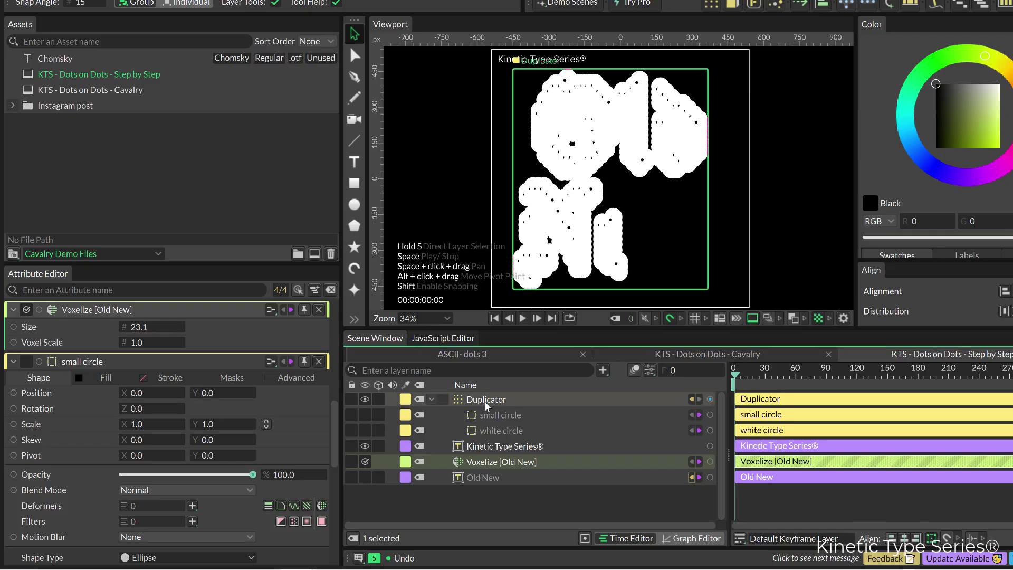
Keyframe the Duplicator's Shape Edges count at frame 0 with a value of 1.
{"action": "left_click", "coordinate": [484, 402]}
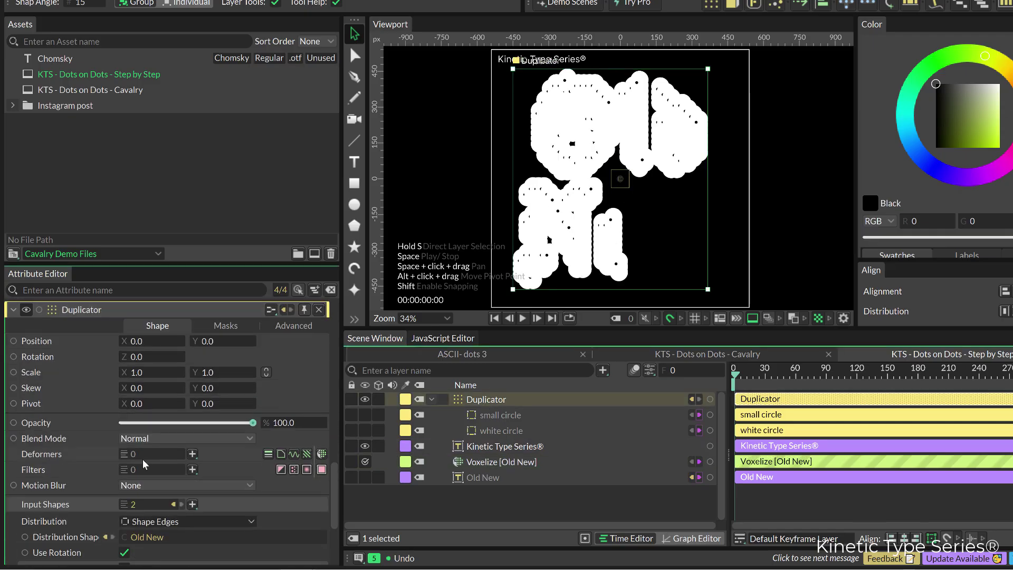
{"action": "scroll", "coordinate": [144, 463], "scroll_direction": "down", "scroll_amount": 3}
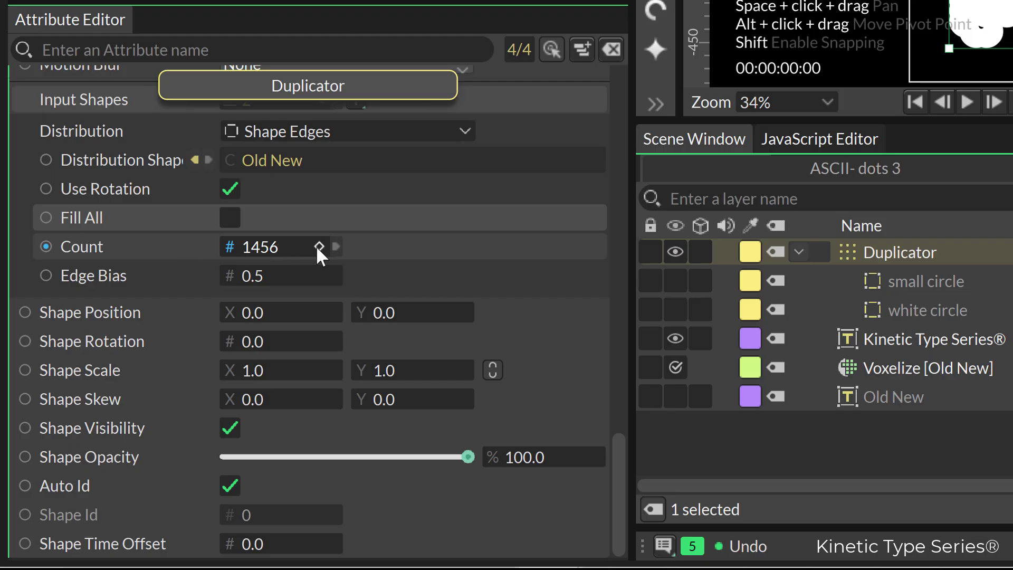
{"action": "left_click", "coordinate": [319, 246]}
{"action": "left_click", "coordinate": [264, 246]}
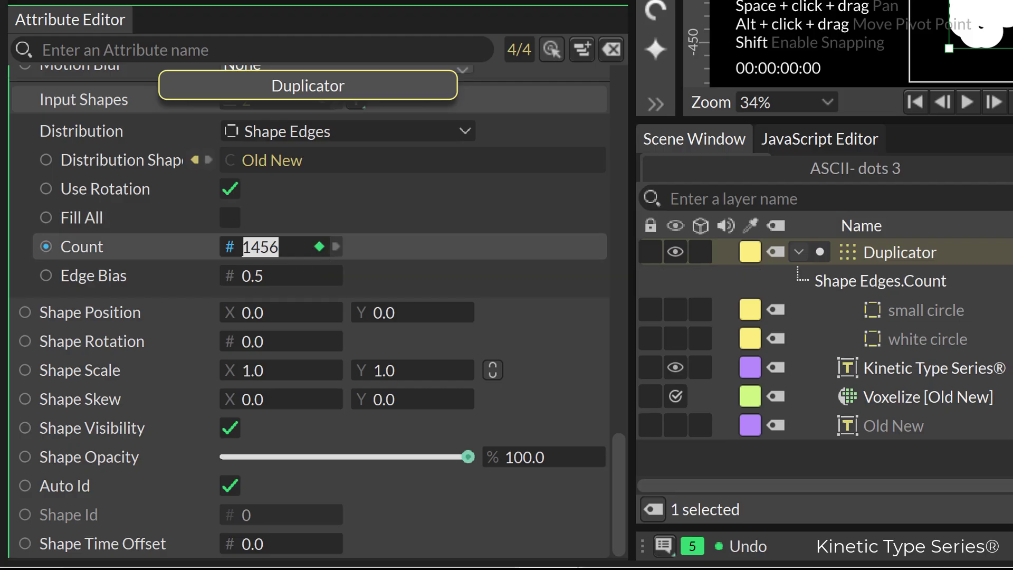
{"action": "type", "text": "1"}
{"action": "key", "text": "Return"}
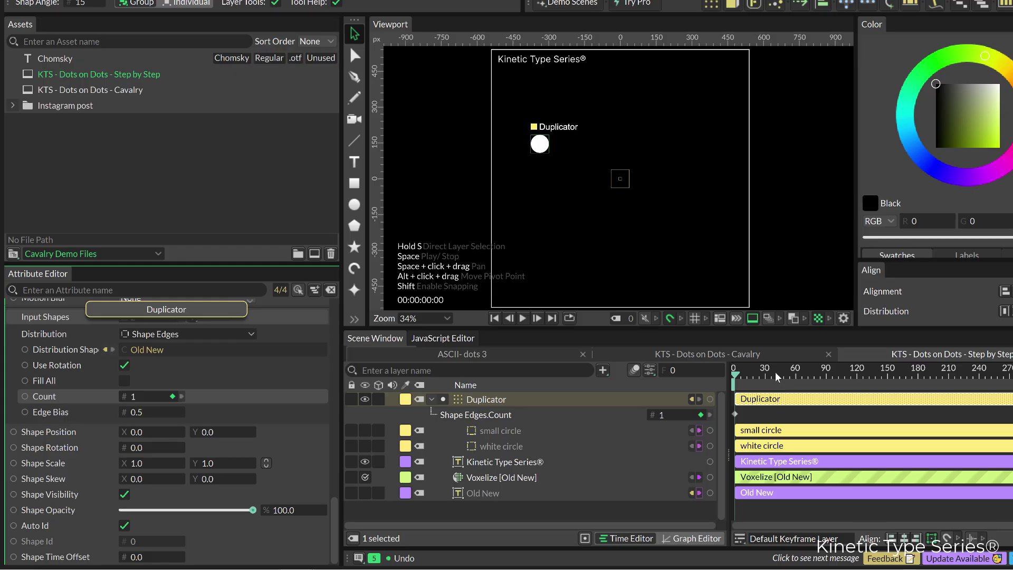
Move the playhead to frame 120 and raise the Duplicator's keyframed count there.
{"action": "left_click_drag", "start_coordinate": [777, 376], "coordinate": [851, 385]}
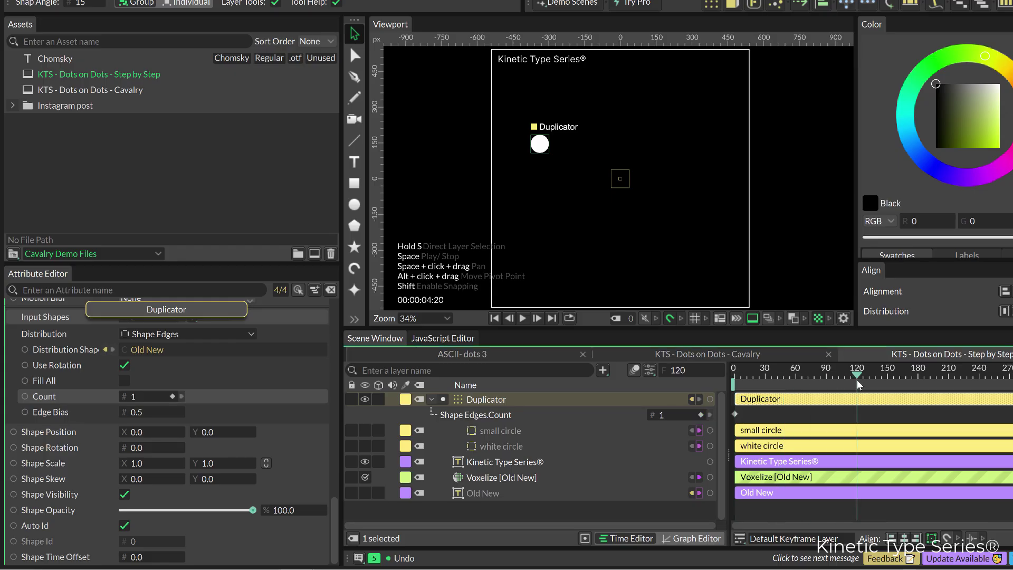
{"action": "left_click_drag", "start_coordinate": [133, 399], "coordinate": [391, 396]}
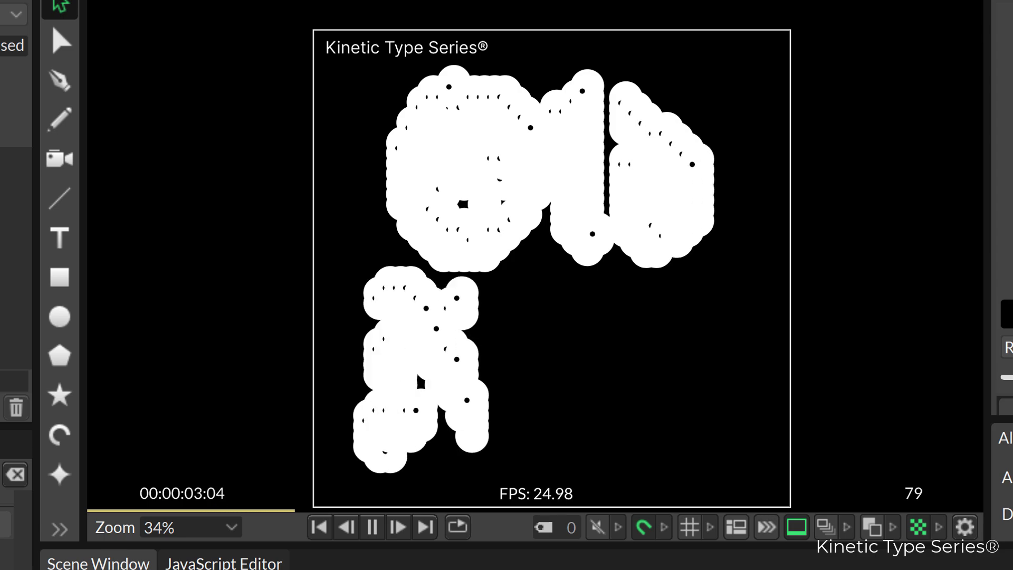
Add a count keyframe of 1860 to the Duplicator at frame 117 and shift it to about frame 77.
{"action": "key", "text": "space"}
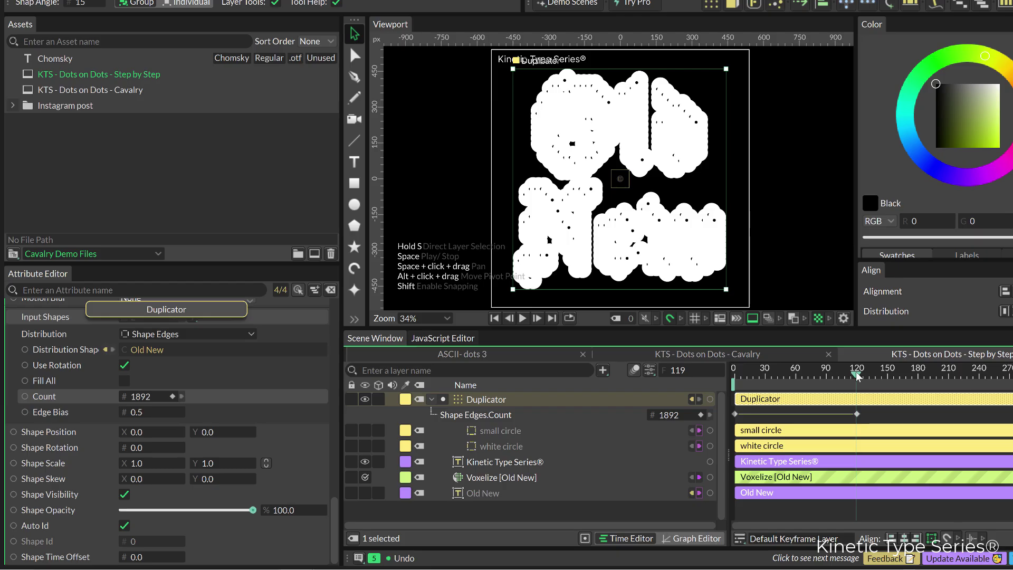
{"action": "left_click_drag", "start_coordinate": [856, 376], "coordinate": [855, 376]}
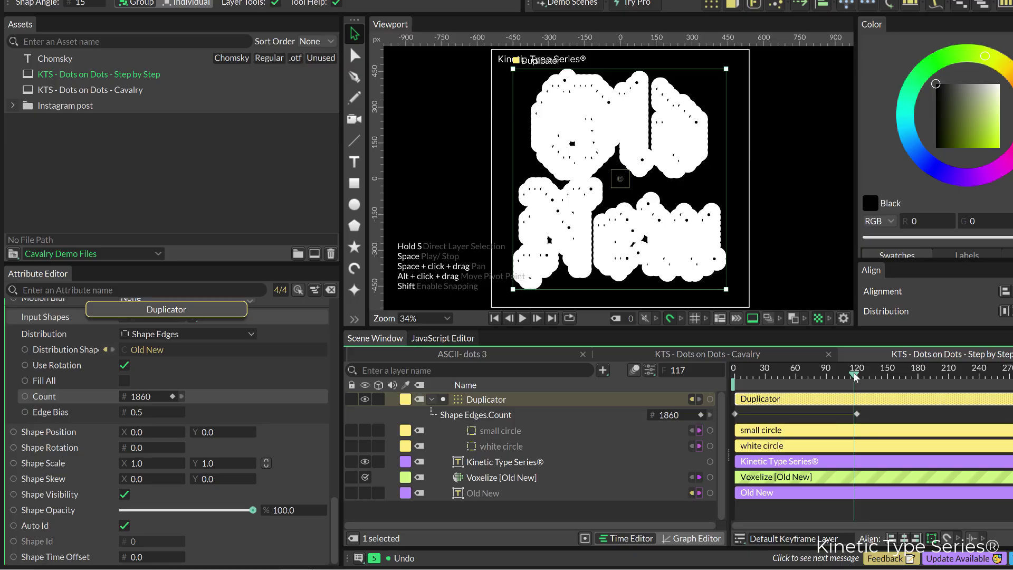
{"action": "left_click", "coordinate": [701, 416]}
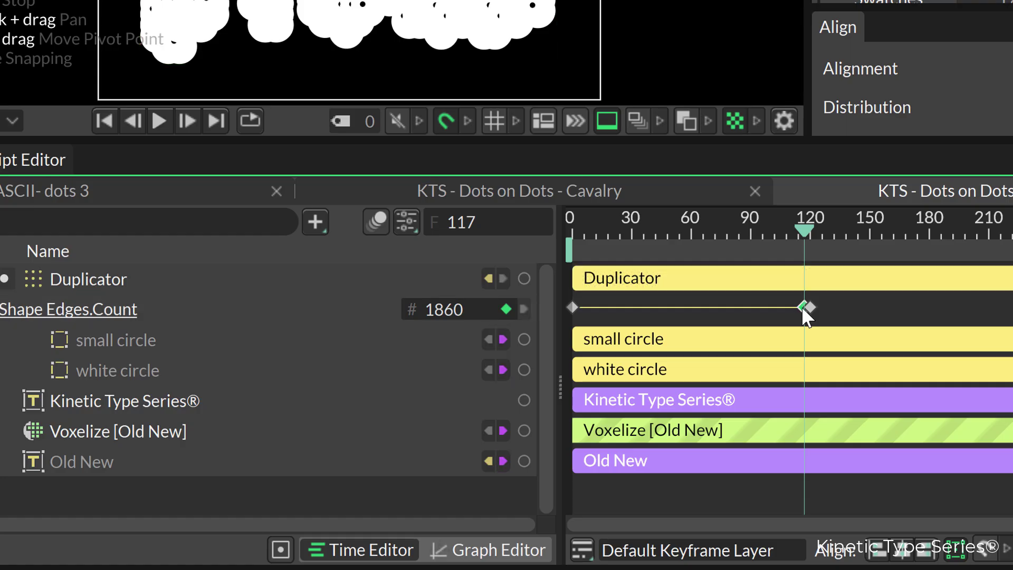
{"action": "left_click_drag", "start_coordinate": [803, 235], "coordinate": [813, 227]}
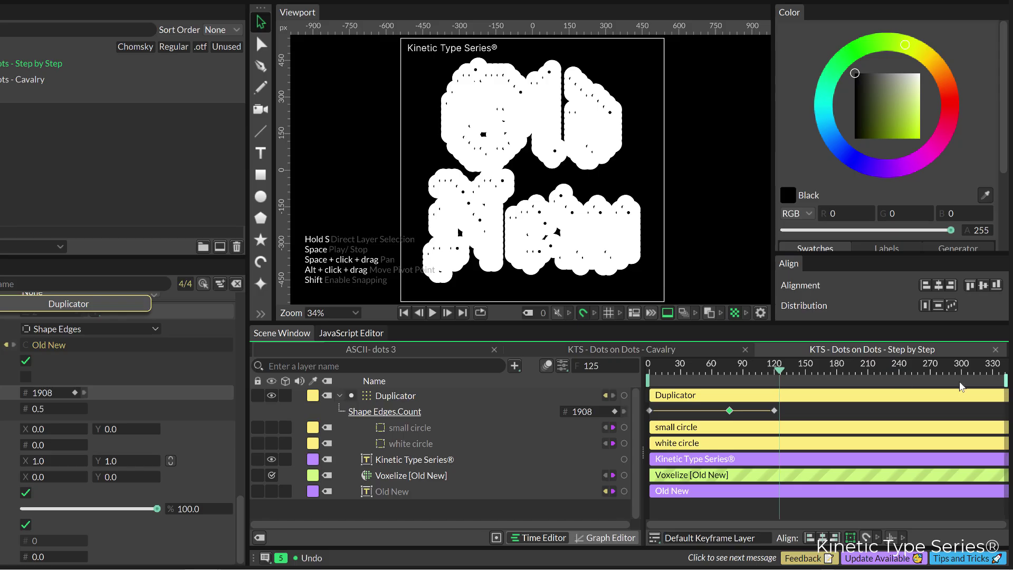
End the playback range near frame 130 and place a Duplicator count keyframe of 5 at about frame 14.
{"action": "mouse_move", "coordinate": [961, 387]}
{"action": "left_mouse_down"}
{"action": "mouse_move", "coordinate": [789, 388]}
{"action": "mouse_move", "coordinate": [623, 373]}
{"action": "mouse_move", "coordinate": [652, 384]}
{"action": "left_mouse_up"}
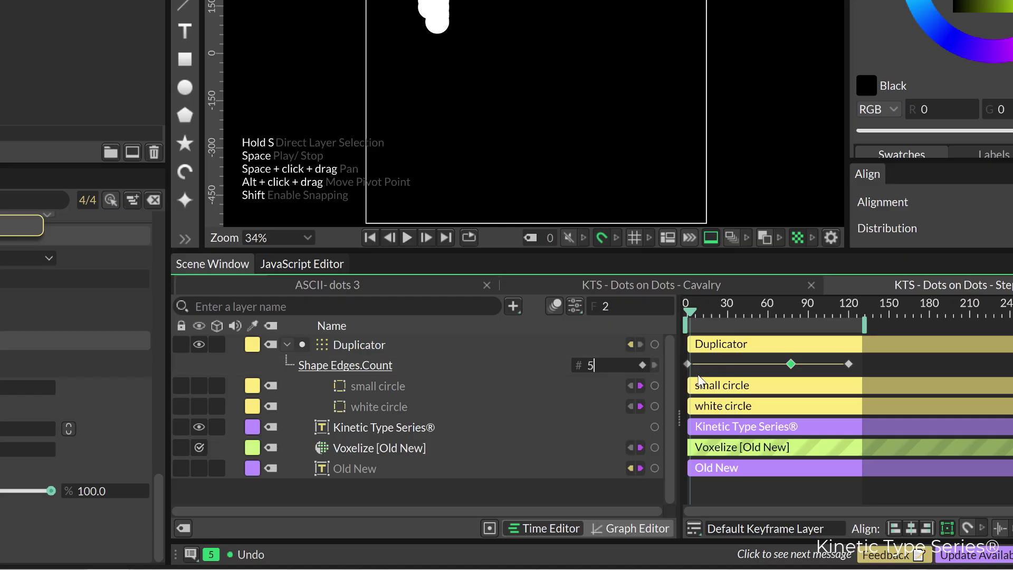
{"action": "key", "text": "ctrl+z"}
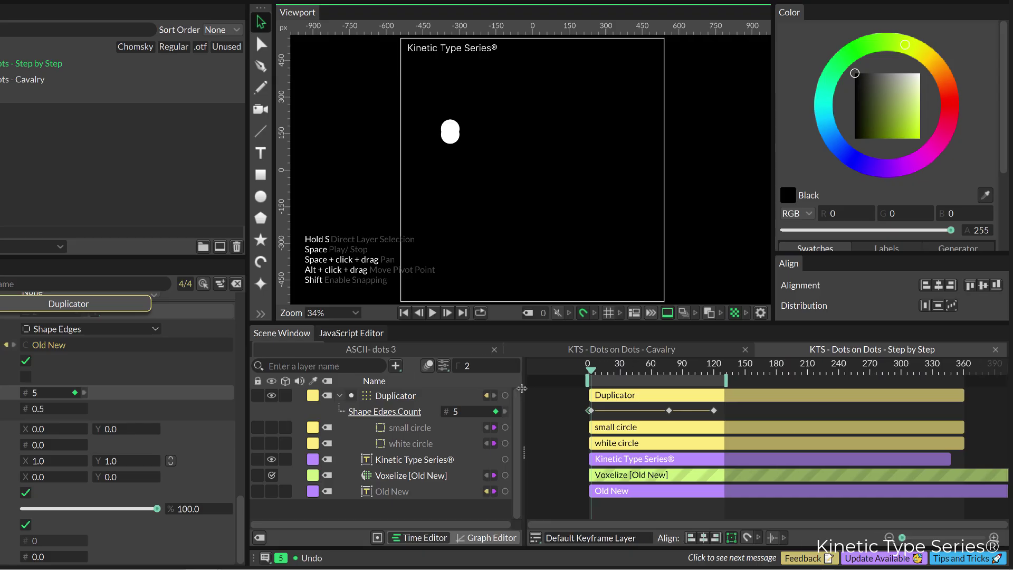
{"action": "left_click_drag", "start_coordinate": [903, 539], "coordinate": [941, 540]}
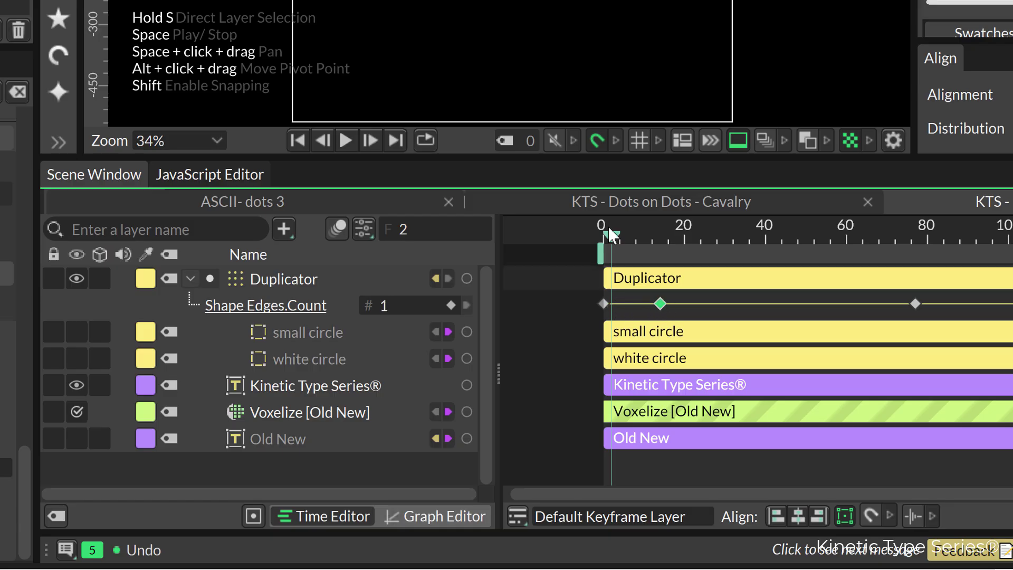
{"action": "left_click", "coordinate": [603, 231]}
{"action": "key", "text": "space"}
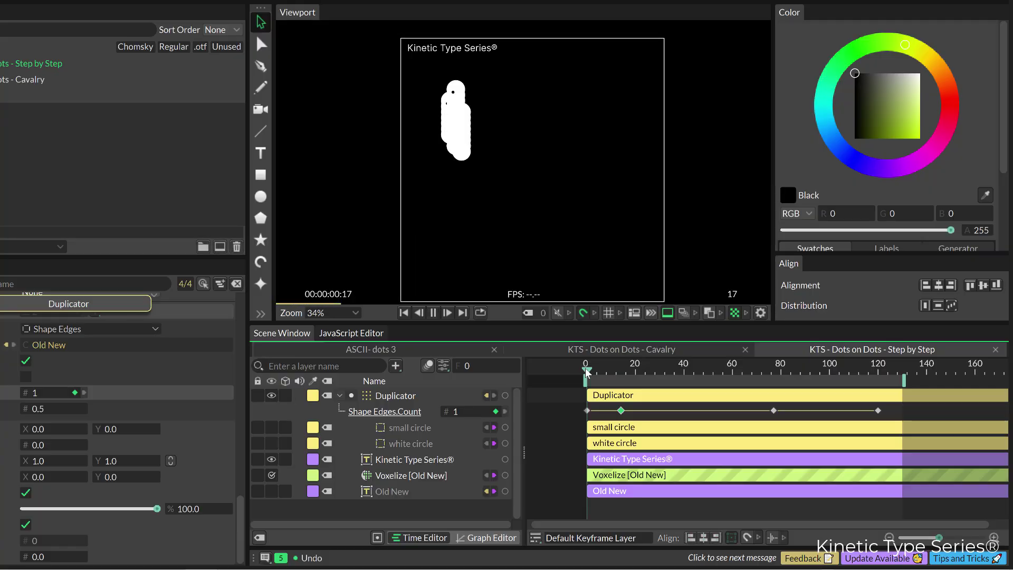
Move the early low-count keyframe to about frame 26 and preview the reveal from frame 0.
{"action": "key", "text": "space"}
{"action": "left_click_drag", "start_coordinate": [627, 415], "coordinate": [649, 413]}
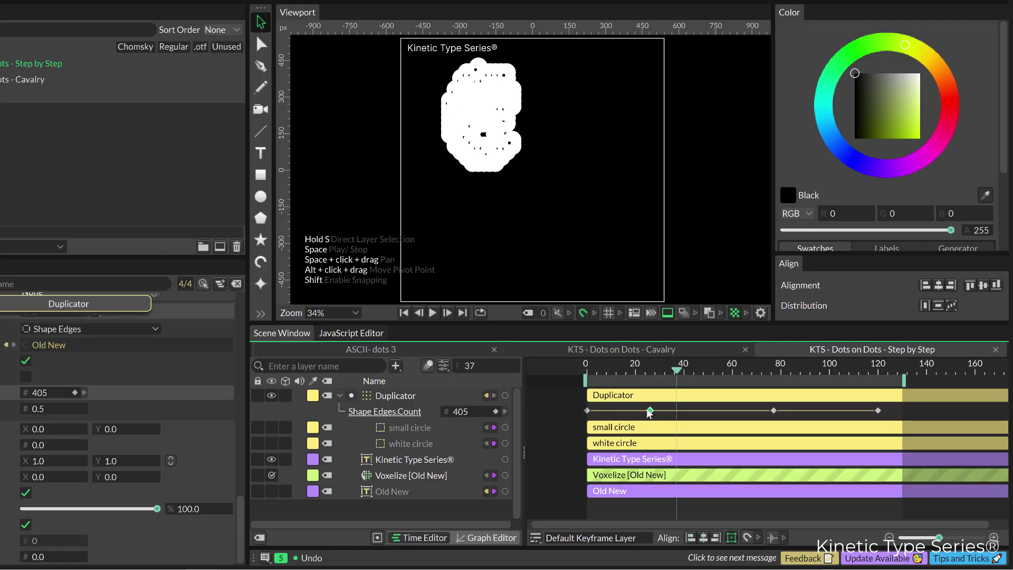
{"action": "left_click", "coordinate": [586, 371]}
{"action": "key", "text": "space"}
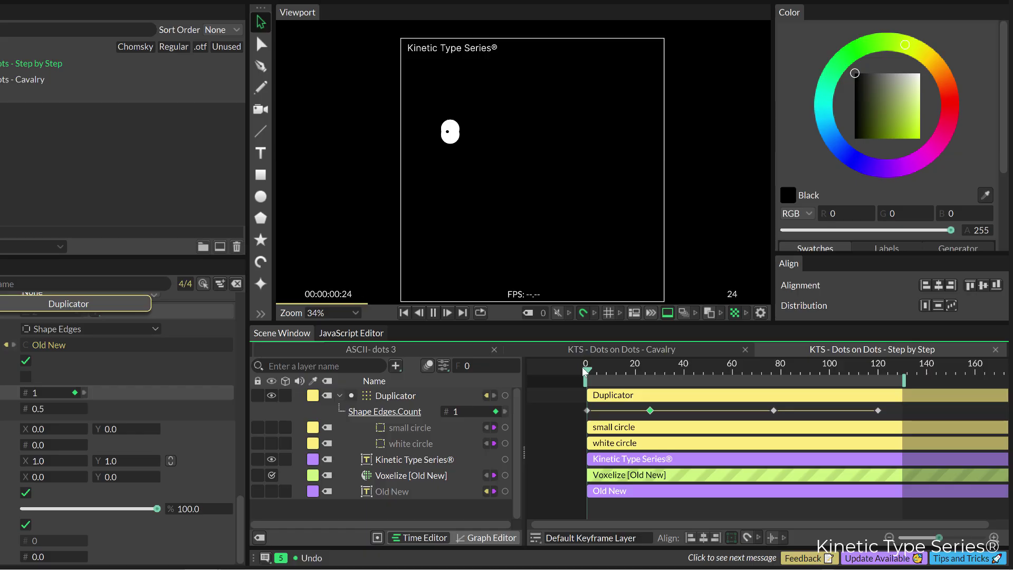
{"action": "key", "text": "space"}
Set the Duplicator's count keyframe at frame 26 to 12 and preview the animation from the start.
{"action": "left_click", "coordinate": [648, 372]}
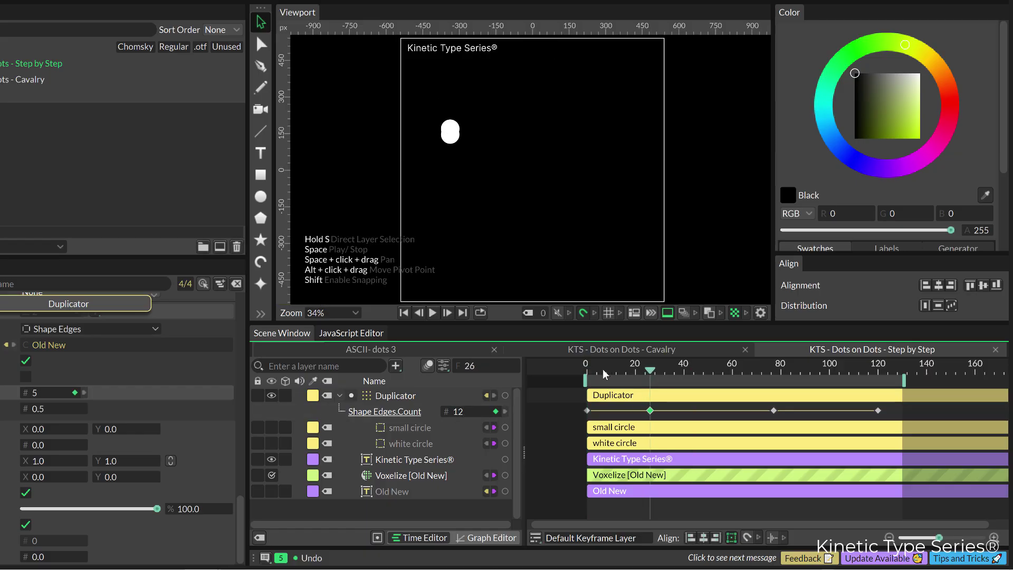
{"action": "left_click", "coordinate": [586, 372]}
{"action": "key", "text": "space"}
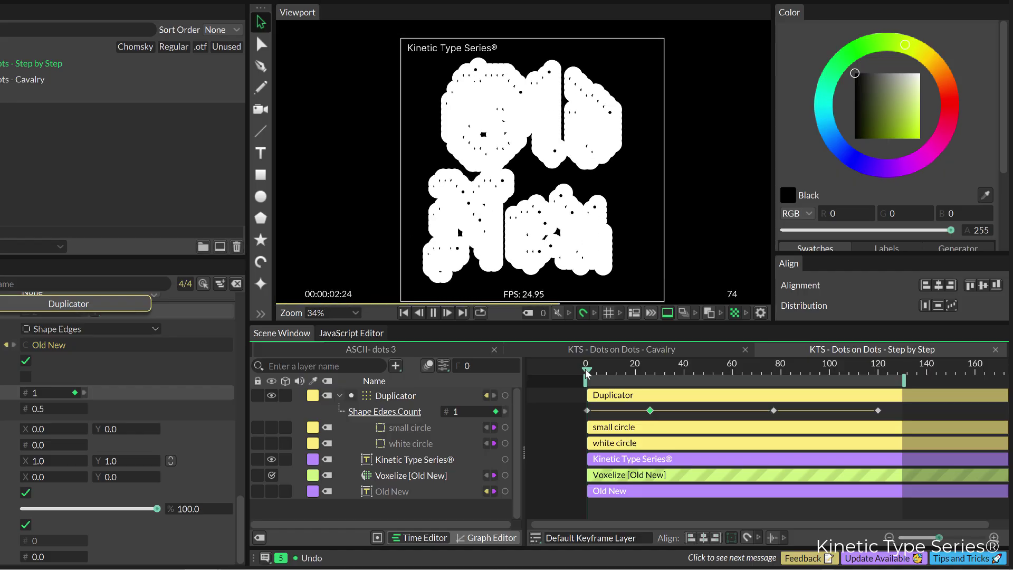
{"action": "key", "text": "space"}
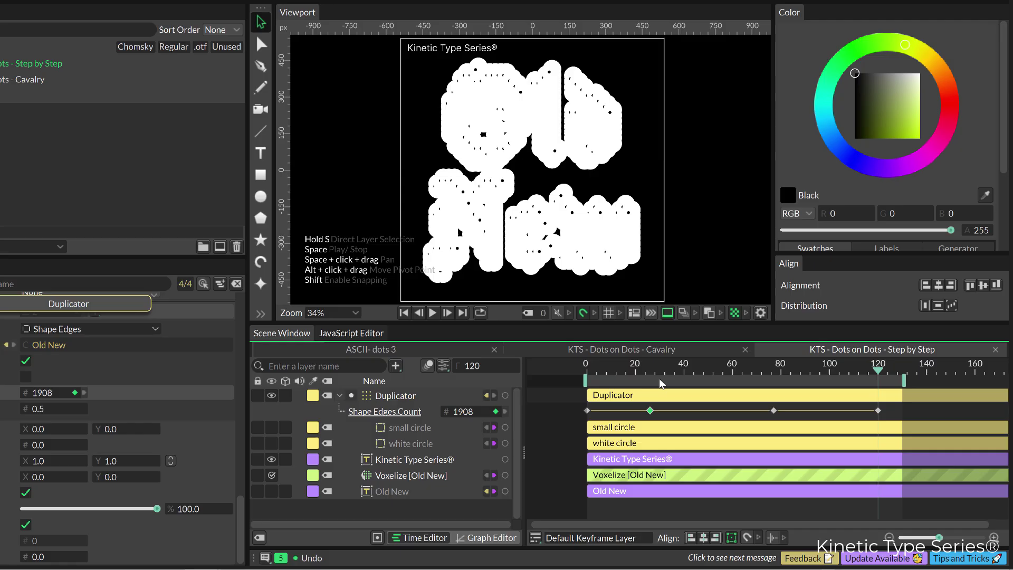
{"action": "left_click_drag", "start_coordinate": [670, 375], "coordinate": [822, 375]}
Change the Old New text's font to Cooper Md BT and its font size to 459.
{"action": "left_click", "coordinate": [401, 492]}
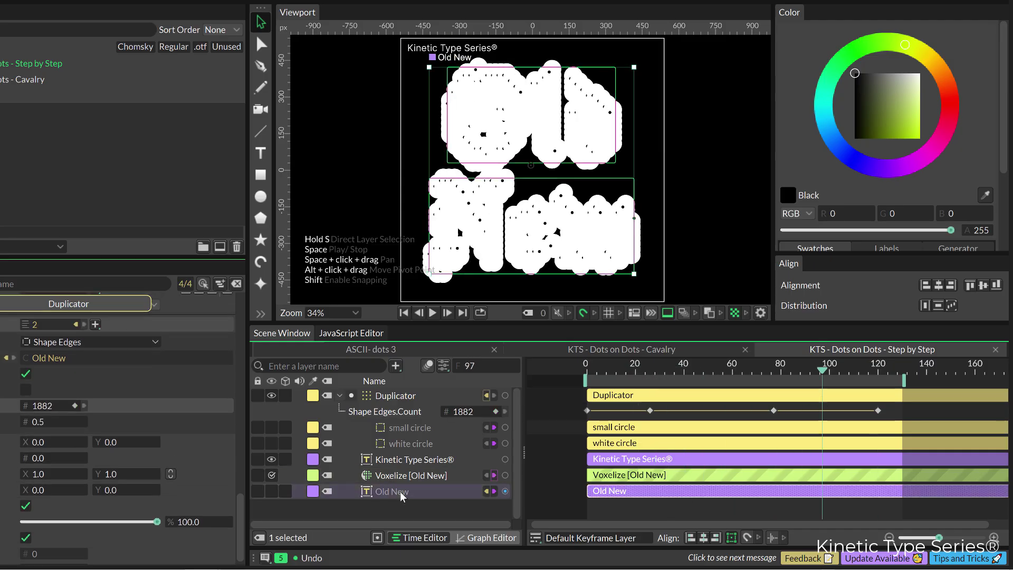
{"action": "scroll", "coordinate": [229, 488], "scroll_direction": "up", "scroll_amount": 5}
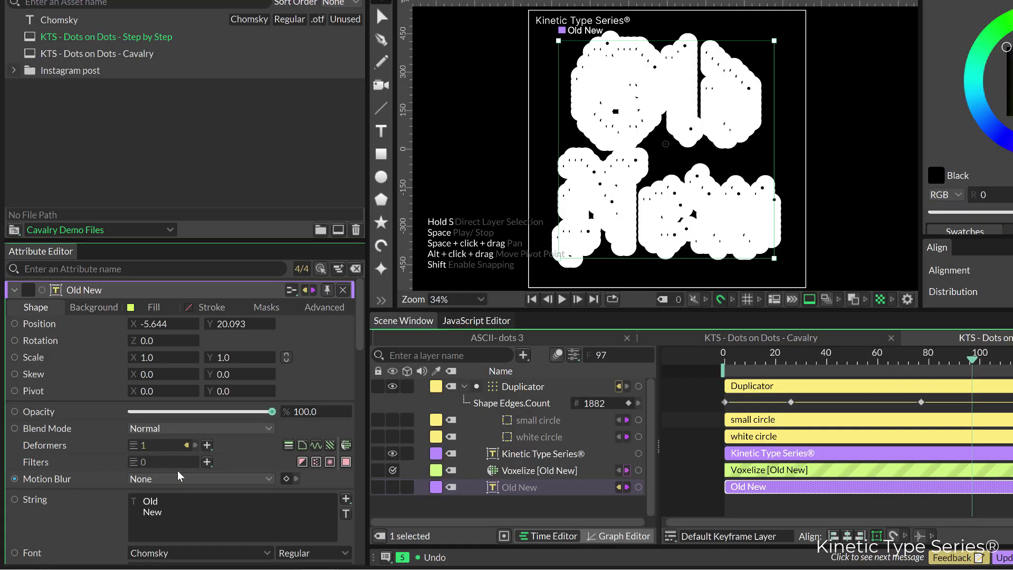
{"action": "scroll", "coordinate": [194, 508], "scroll_direction": "down", "scroll_amount": 3}
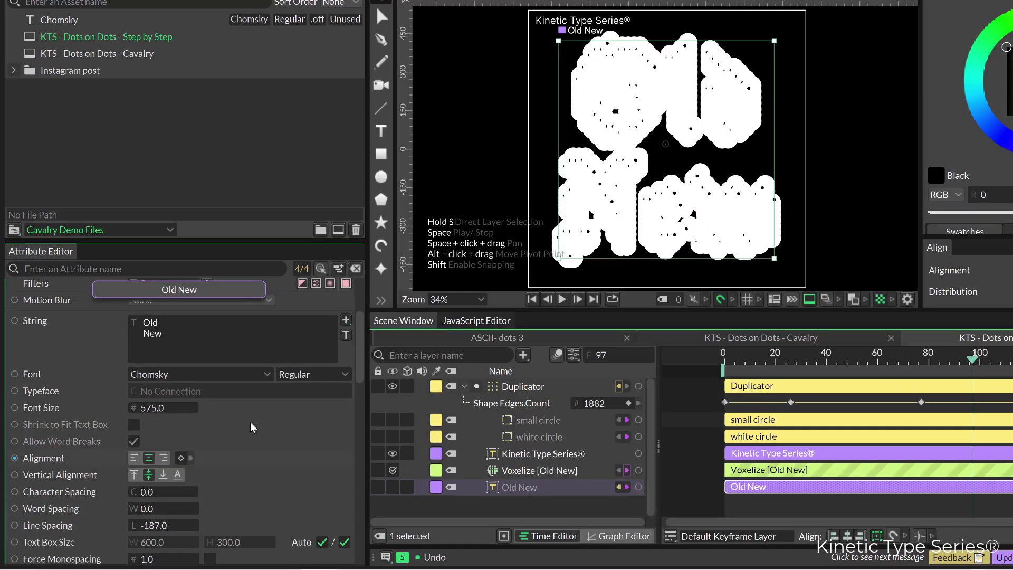
{"action": "left_click", "coordinate": [266, 376]}
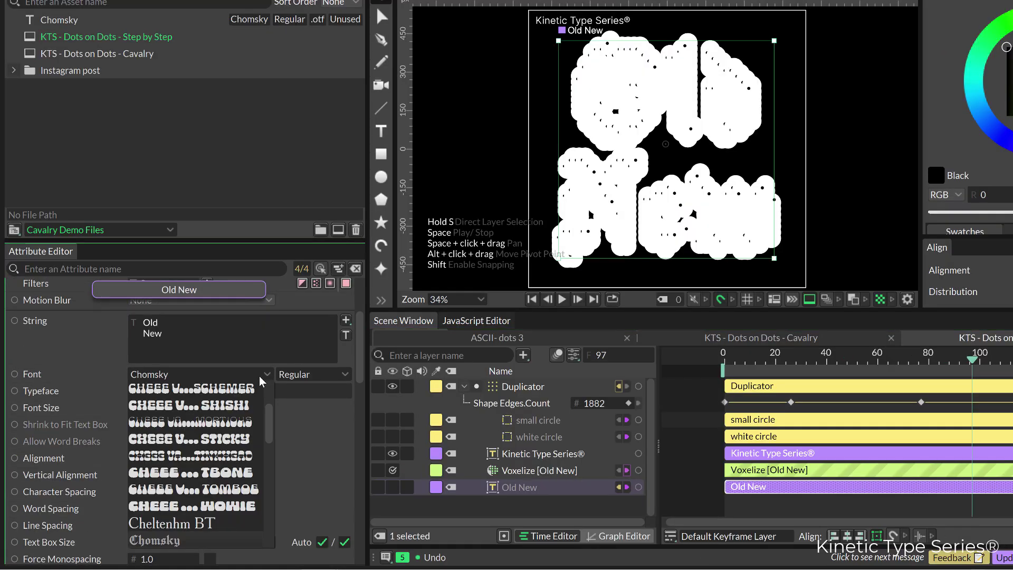
{"action": "scroll", "coordinate": [216, 410], "scroll_direction": "down", "scroll_amount": 3}
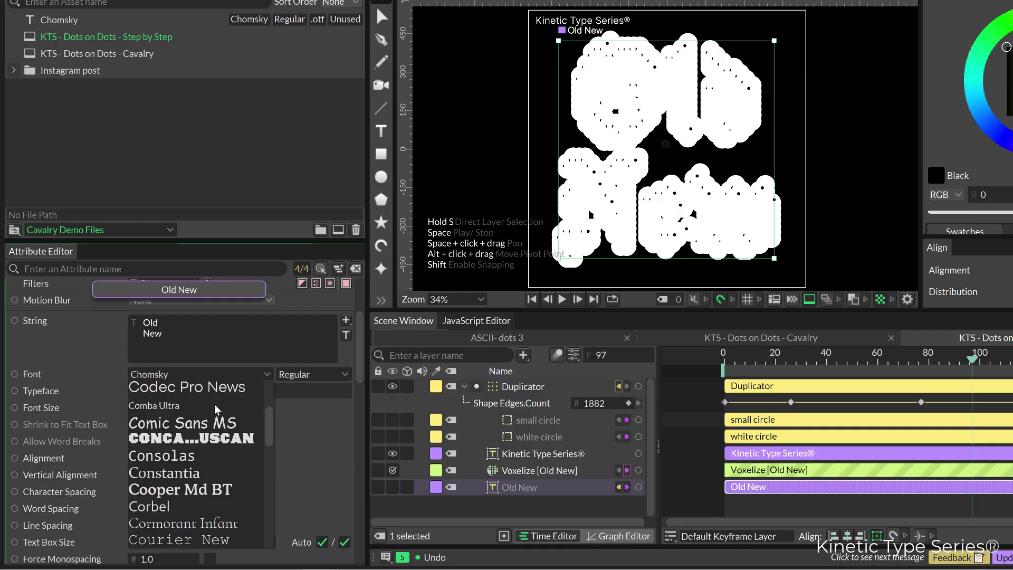
{"action": "left_click", "coordinate": [208, 490]}
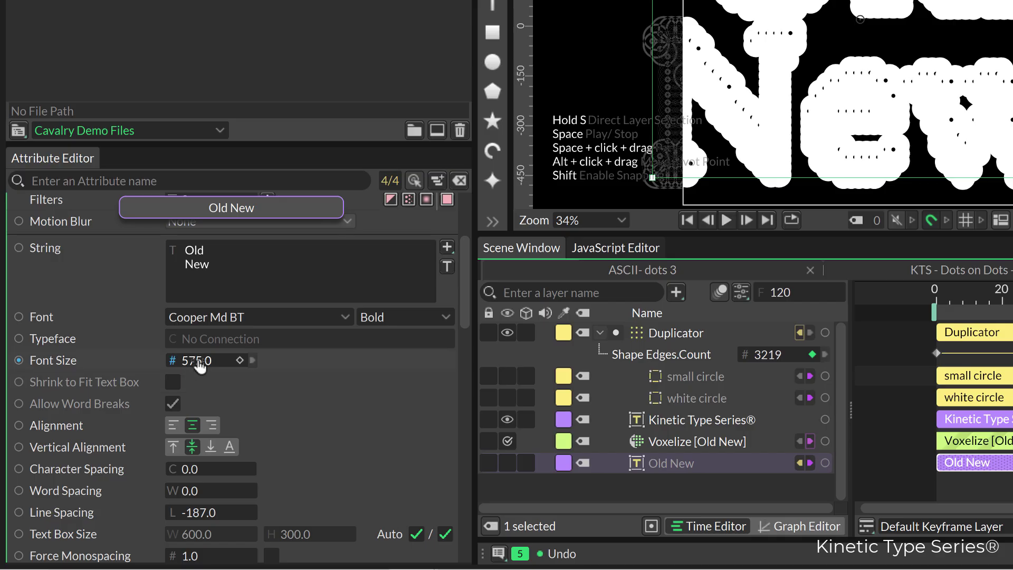
{"action": "left_click_drag", "start_coordinate": [138, 424], "coordinate": [90, 423]}
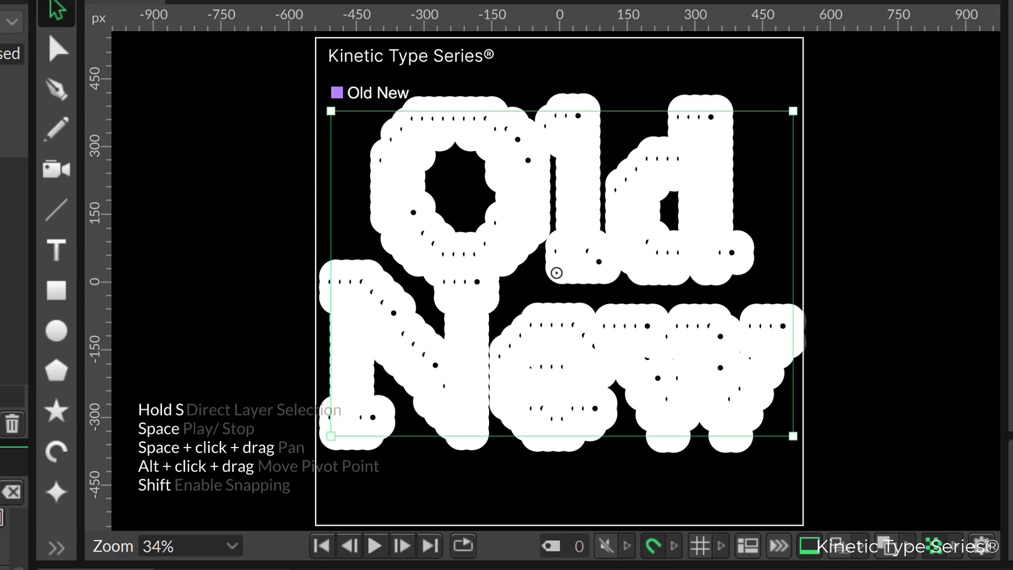
Delete the Duplicator's count keyframe near frame 77 and play the animation to check the reveal.
{"action": "left_click", "coordinate": [676, 387]}
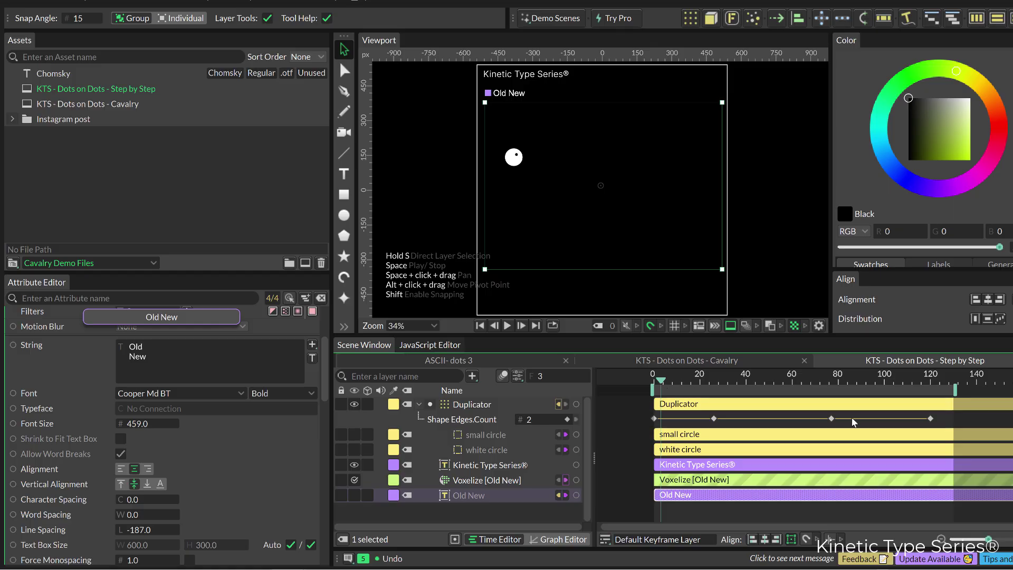
{"action": "left_click", "coordinate": [831, 419]}
{"action": "key", "text": "Delete"}
{"action": "key", "text": "space"}
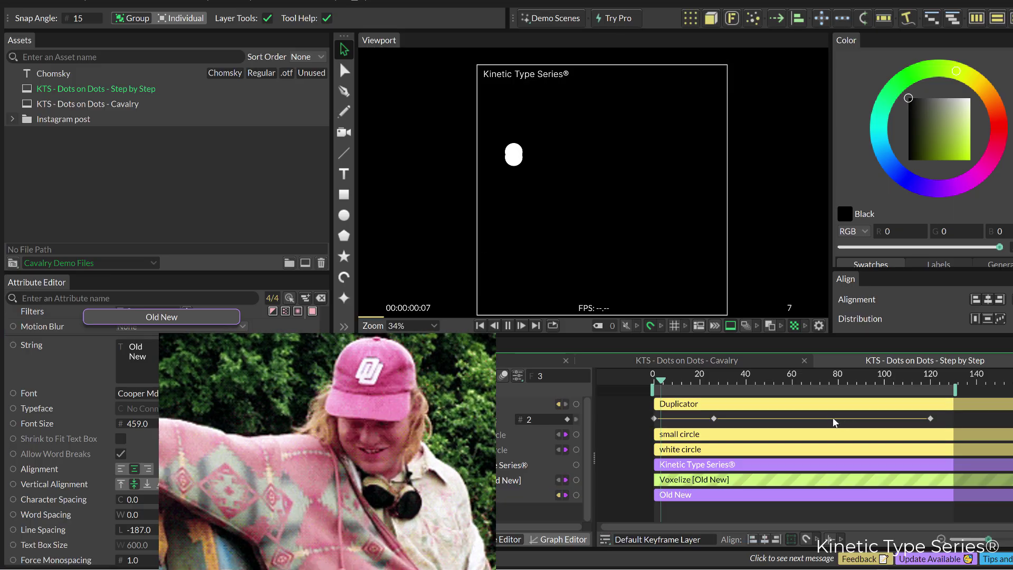